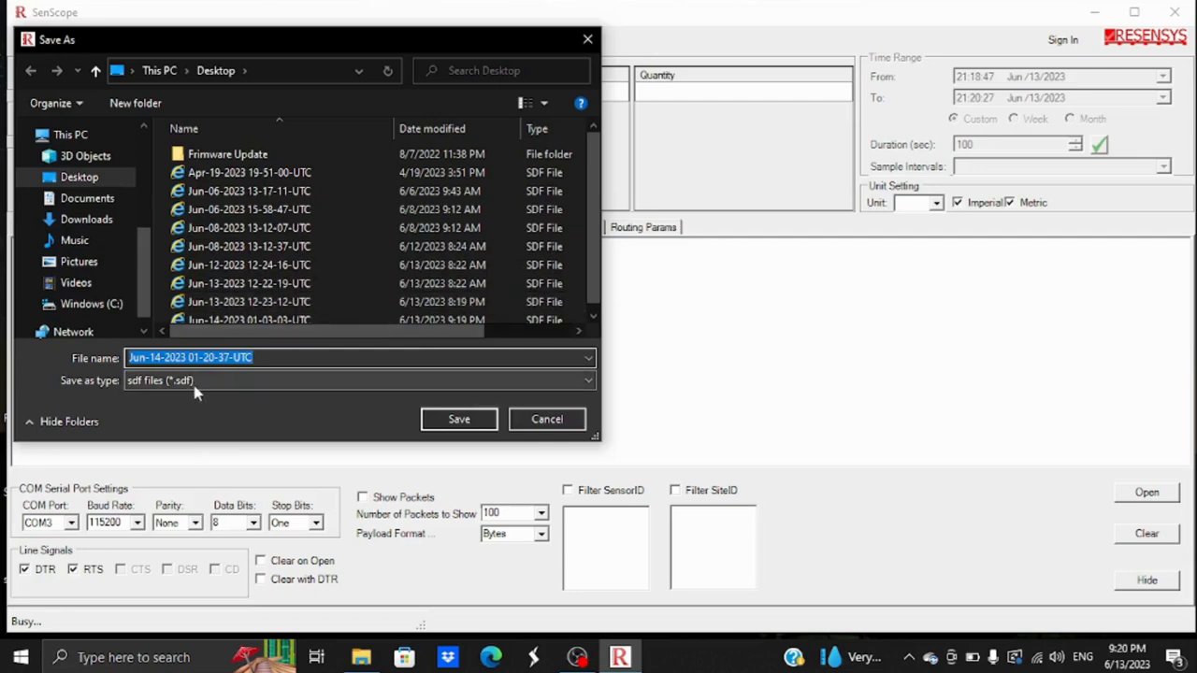
left_click(457, 419)
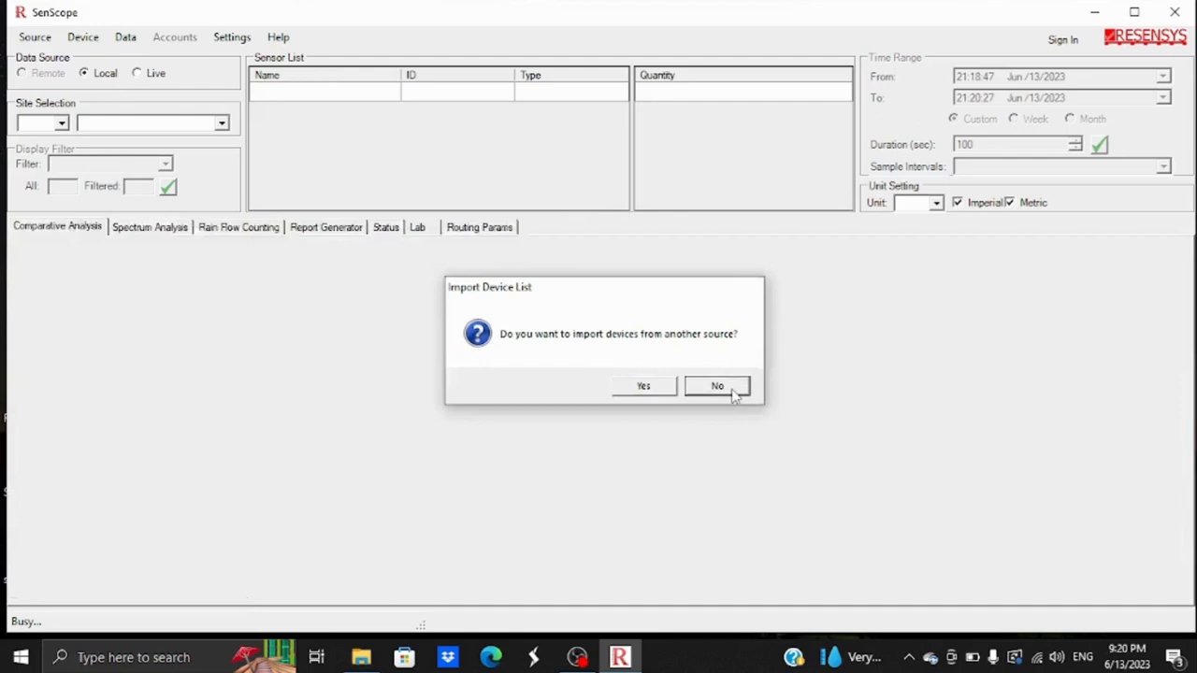
left_click(733, 393)
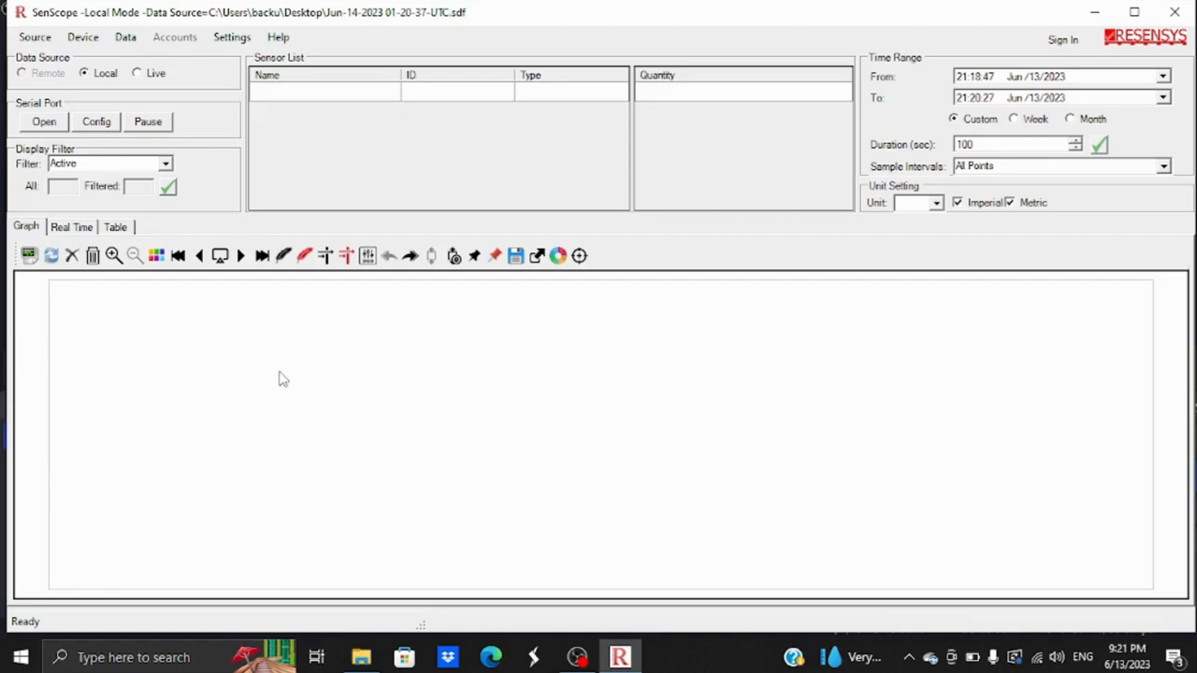
Show the real-time view and check which COM ports are available in the serial port settings
left_click(69, 230)
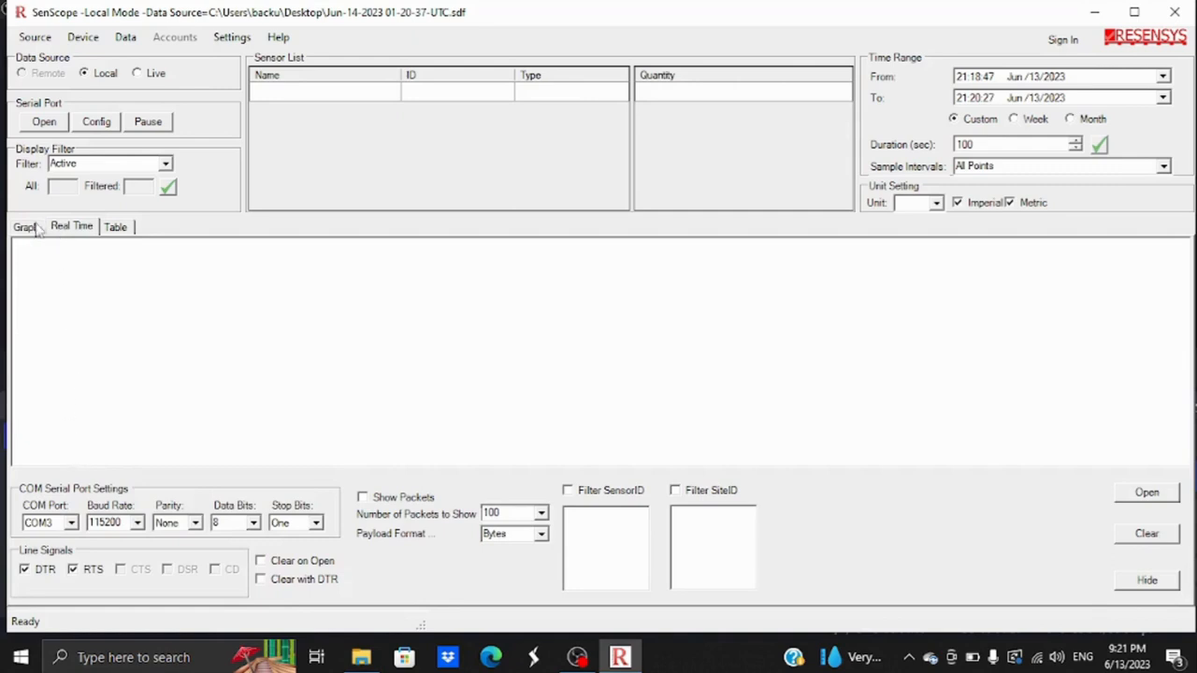
left_click(71, 523)
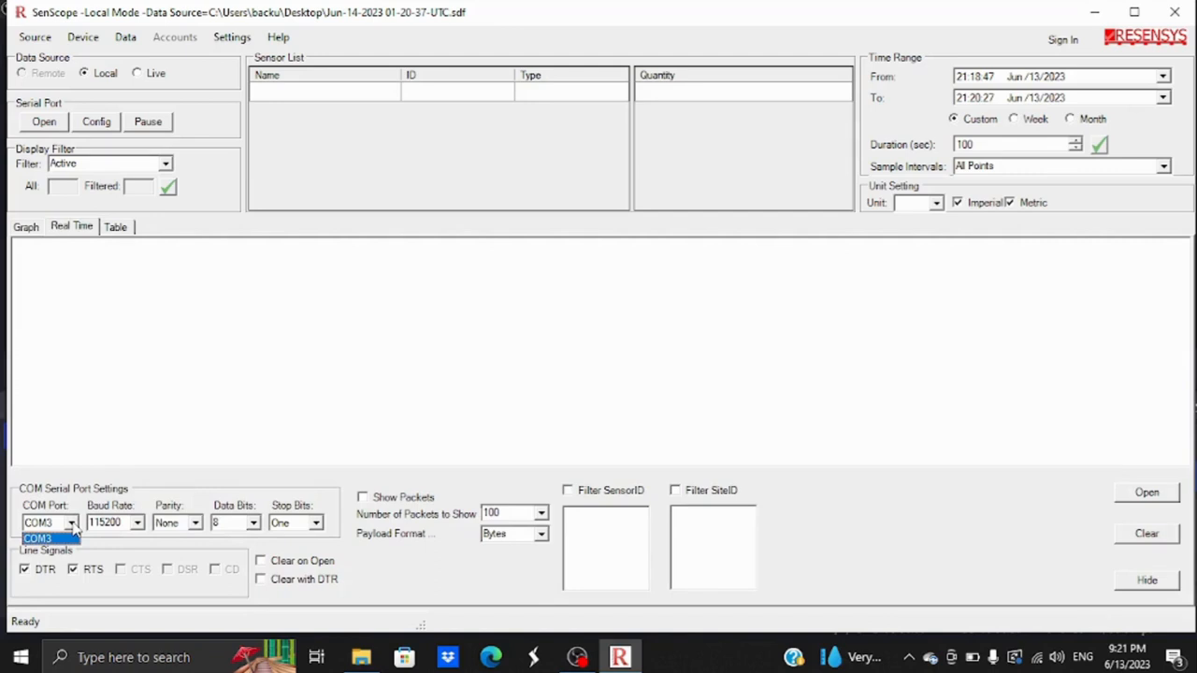
left_click(150, 609)
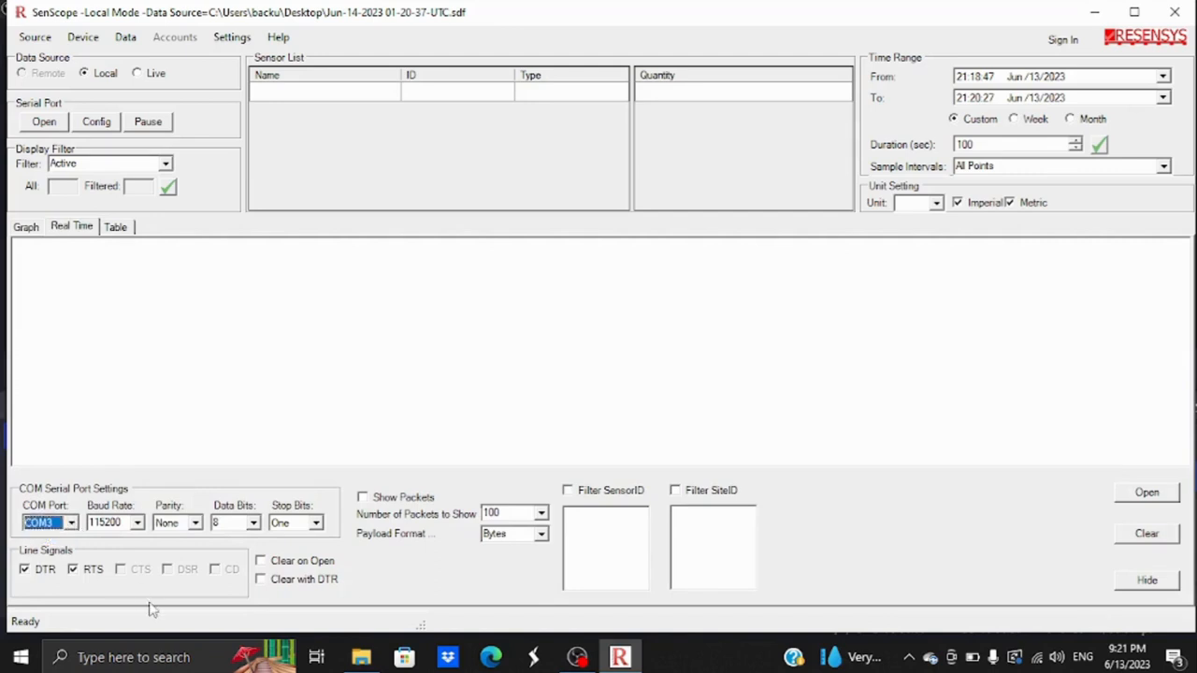
Look up the COM port of the USB to UART bridge in Windows Device Manager and return to SenScope
left_click(173, 660)
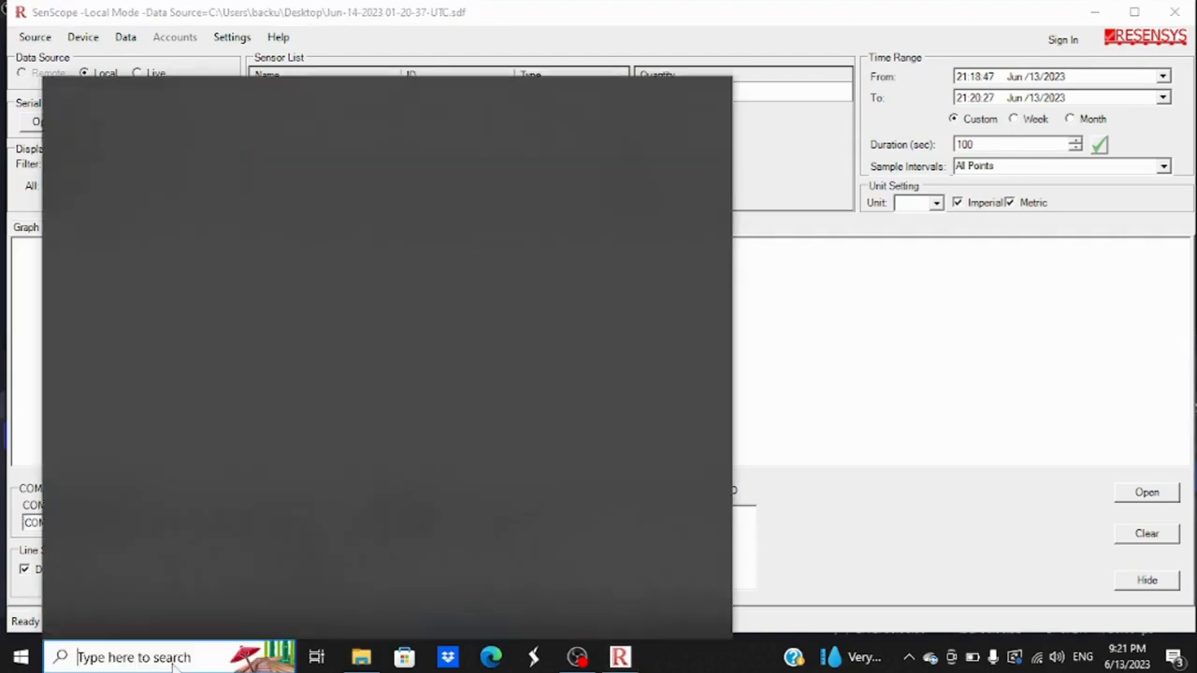
type("dev")
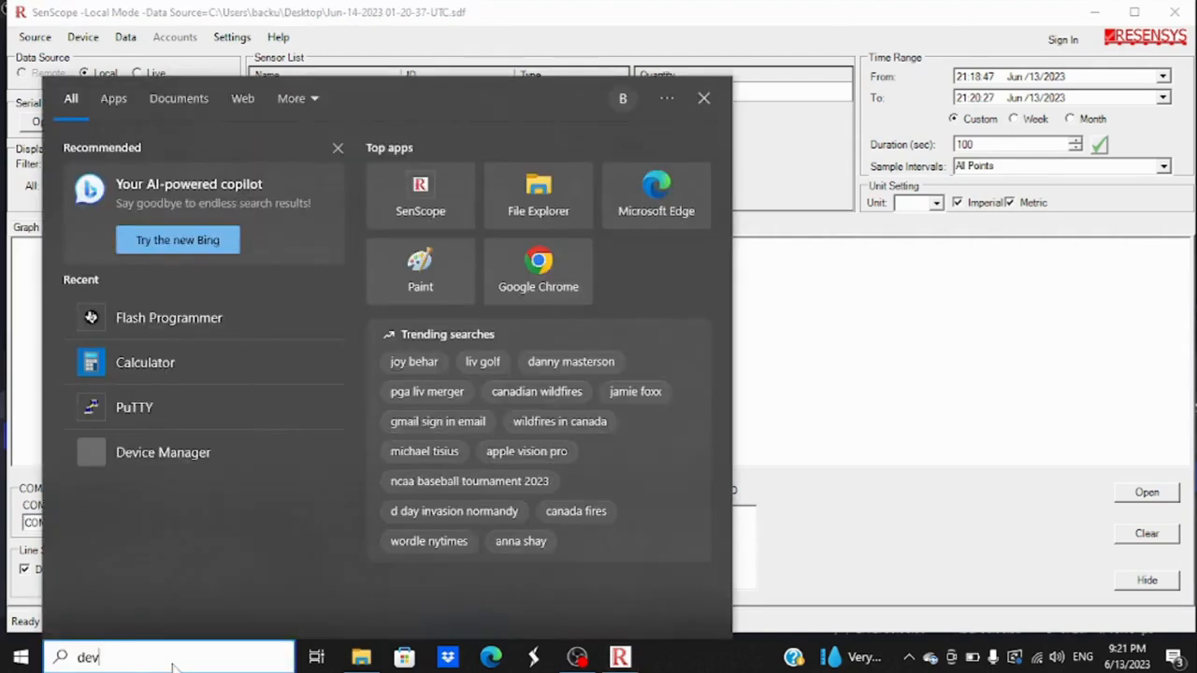
type("ice")
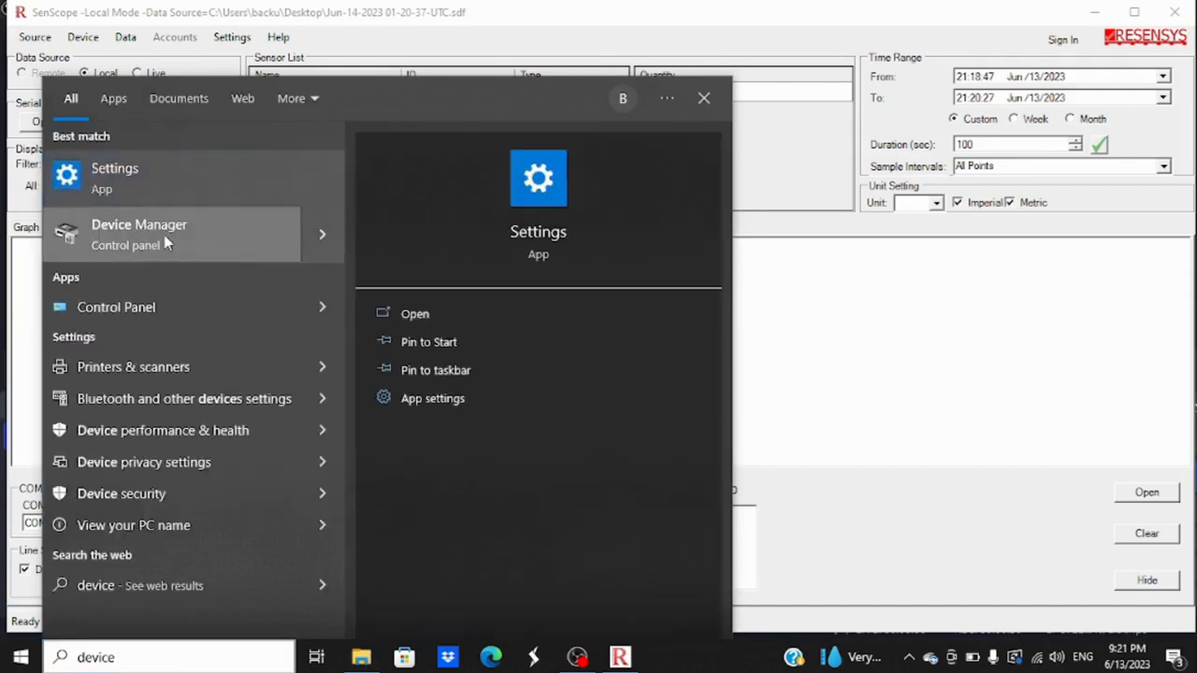
left_click(643, 358)
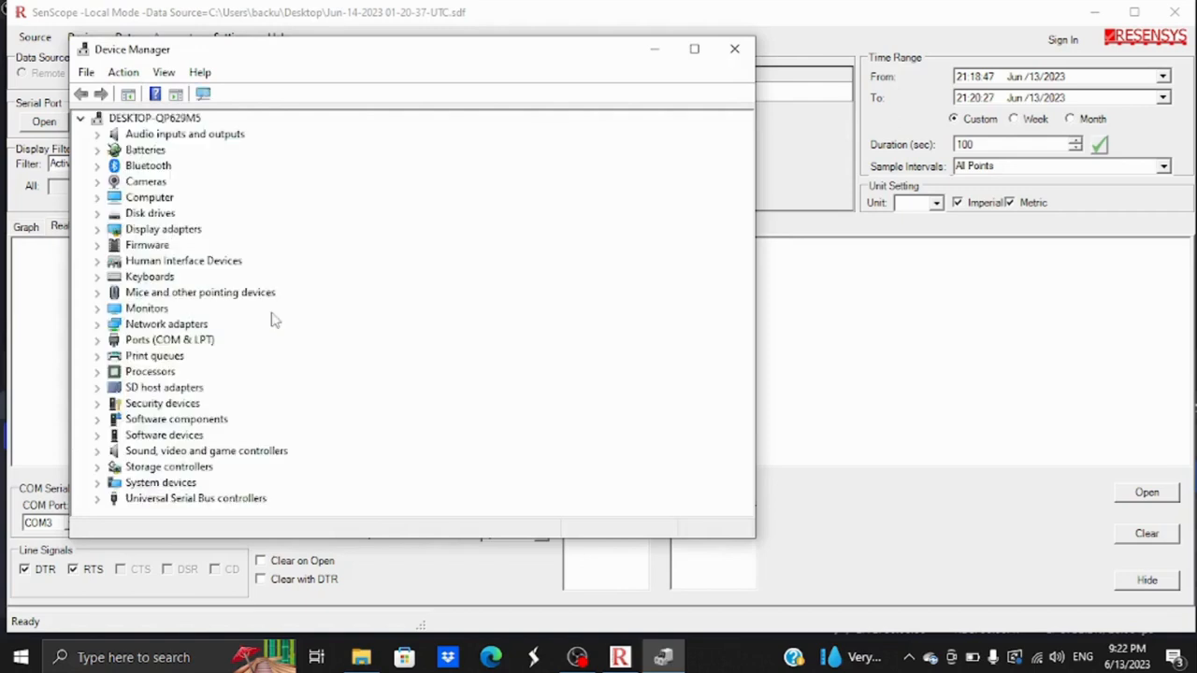
left_click(98, 341)
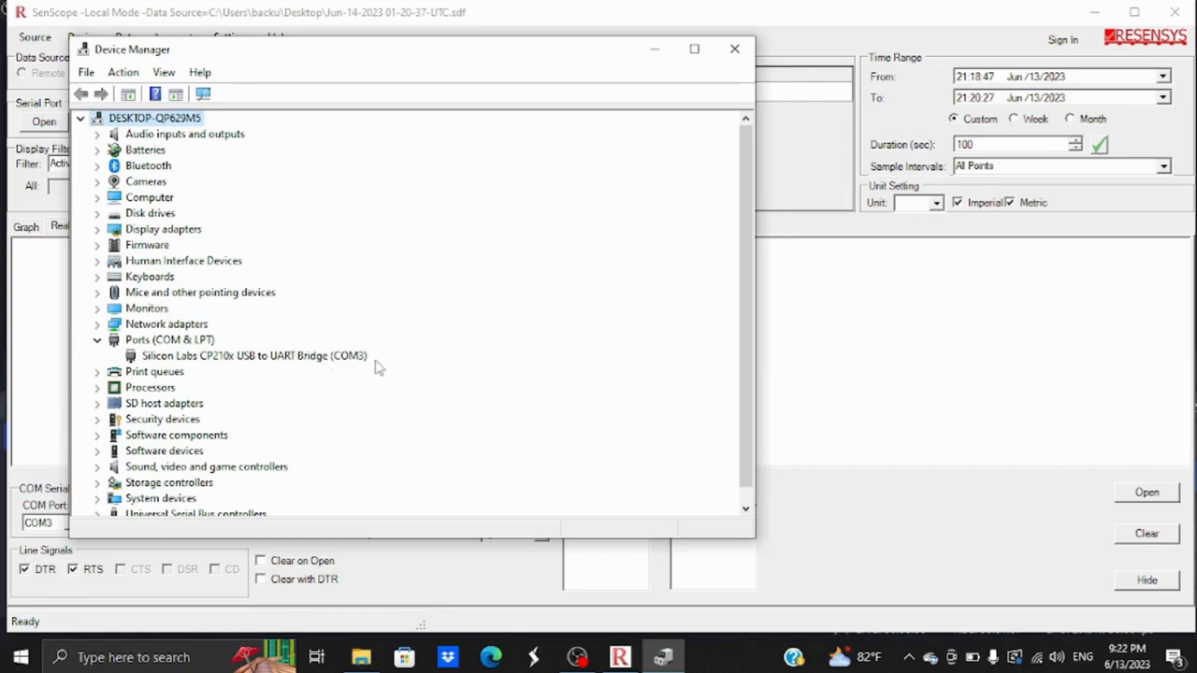
left_click(814, 369)
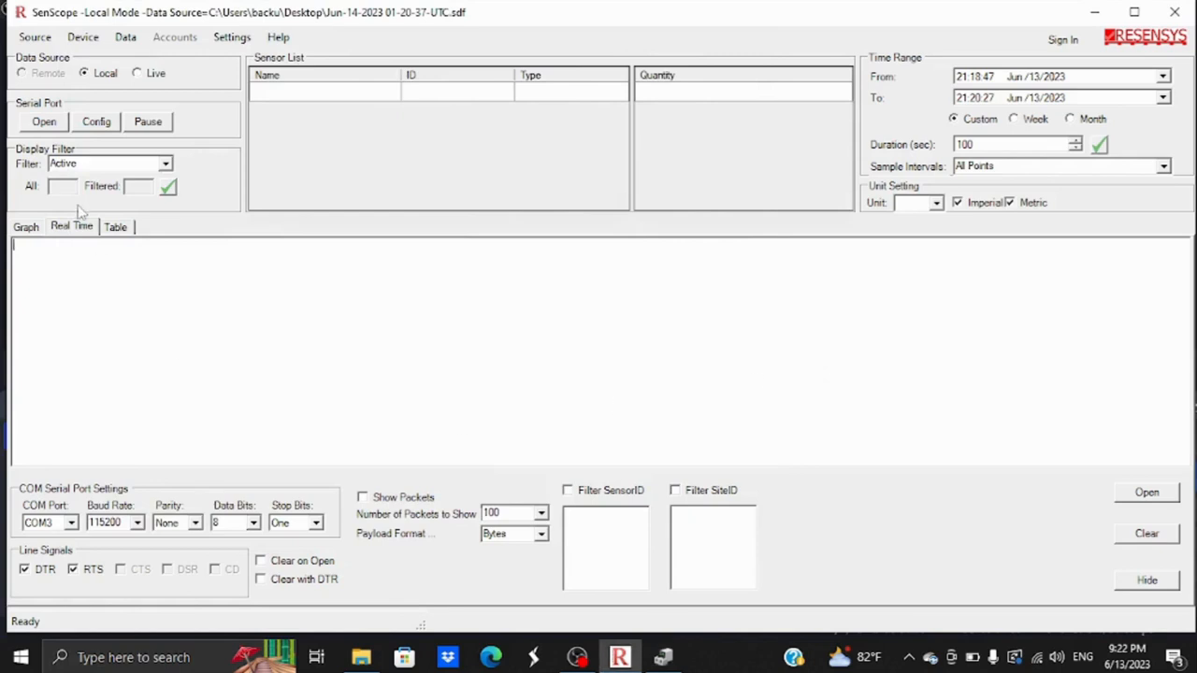
Open the serial port connection and switch to the graph view
left_click(44, 128)
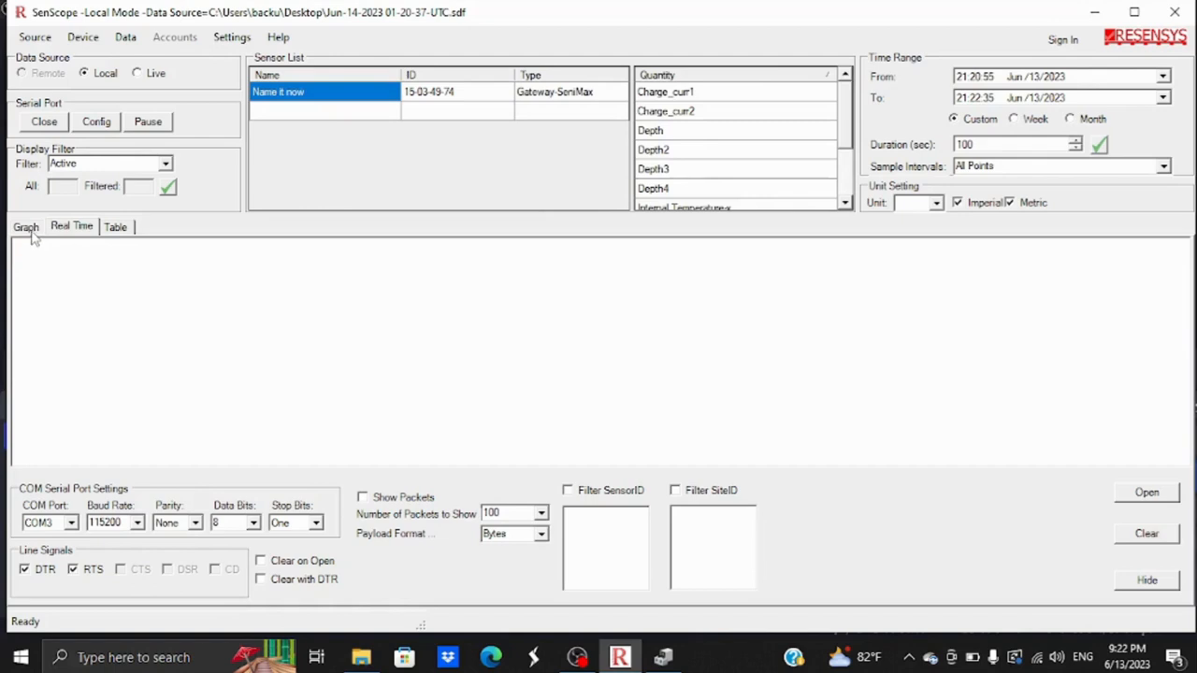
left_click(31, 231)
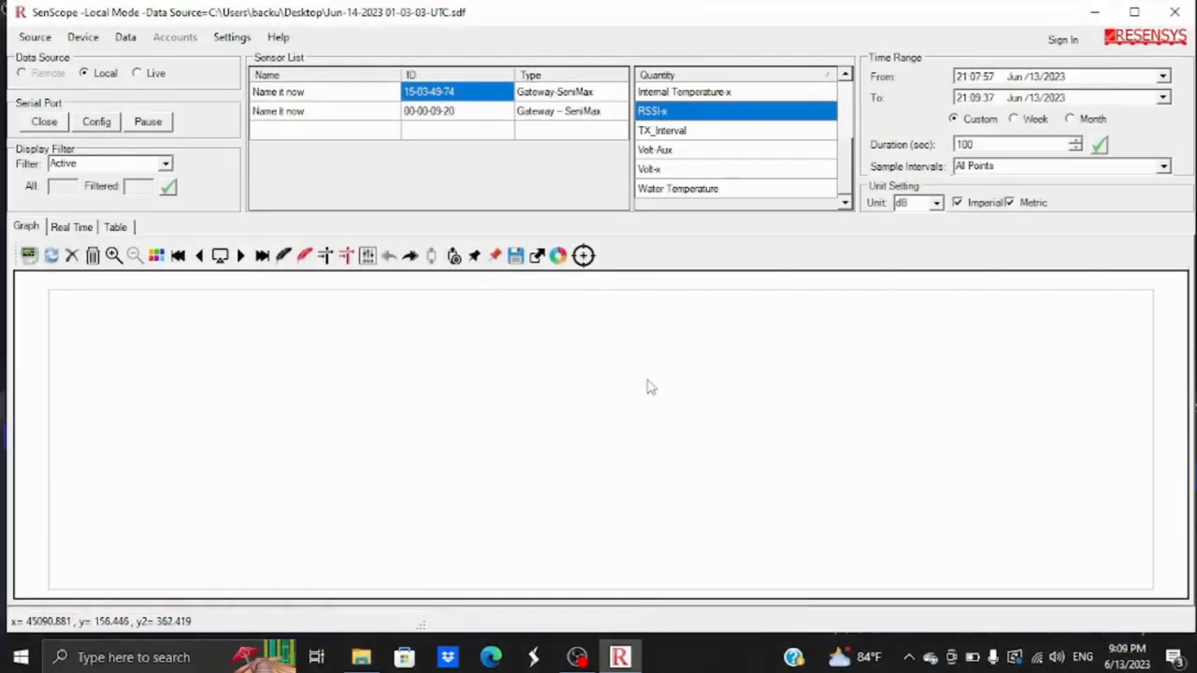
Plot the Volt-x quantity of sensor 15-03-49-74 on the graph
scroll(682, 104, "up", 5)
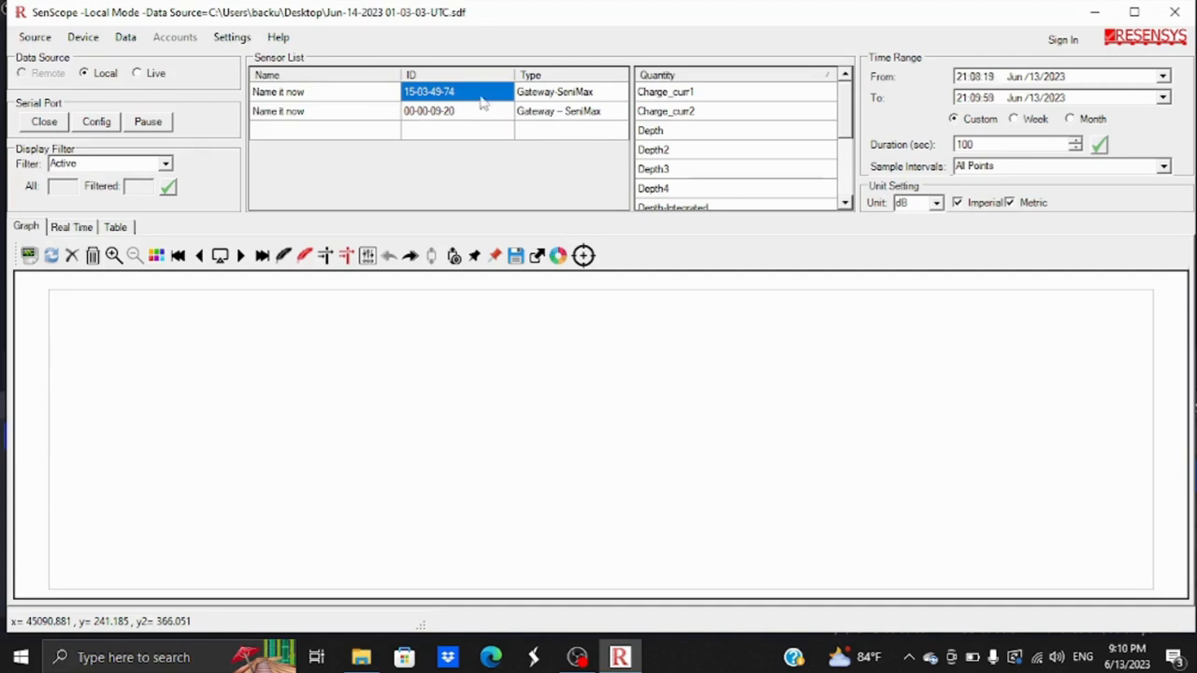
left_click(484, 112)
left_click(481, 97)
scroll(688, 140, "down", 2)
scroll(688, 140, "down", 1)
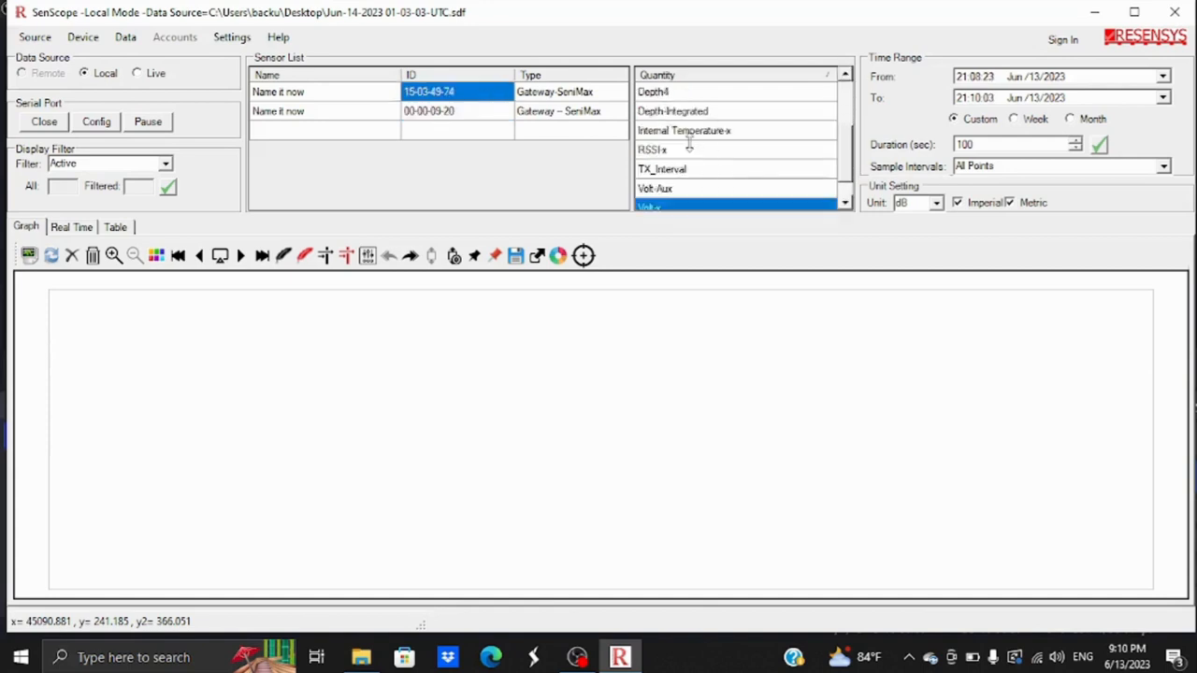
scroll(688, 141, "down", 1)
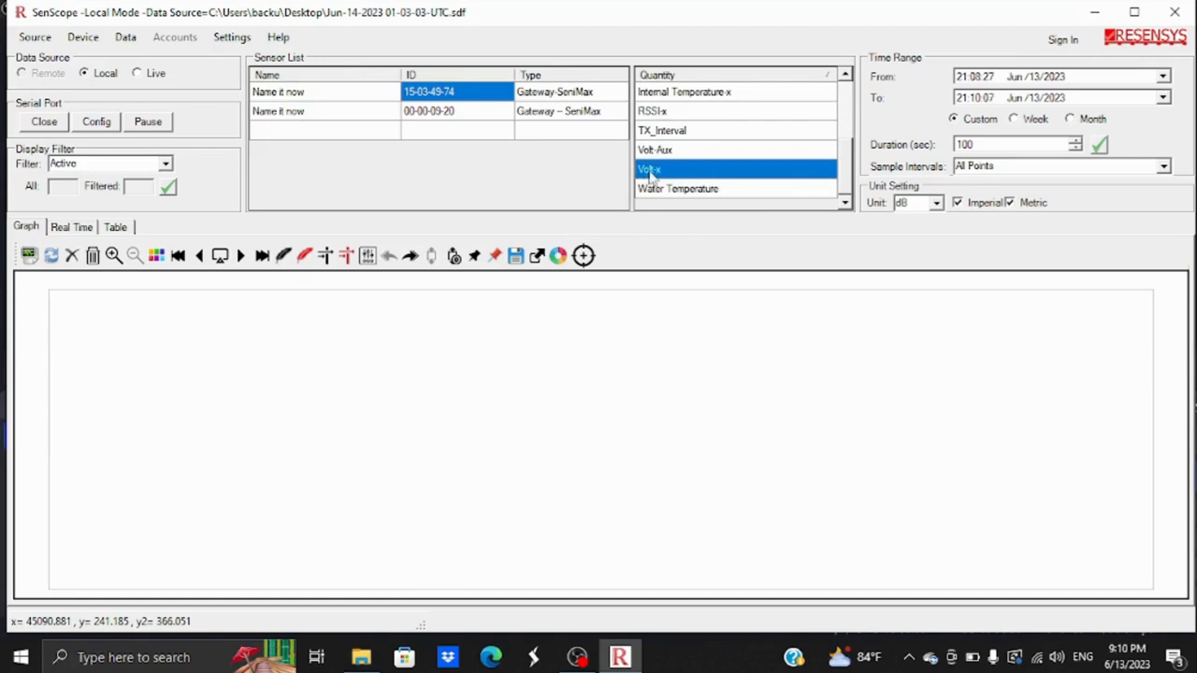
left_click(33, 254)
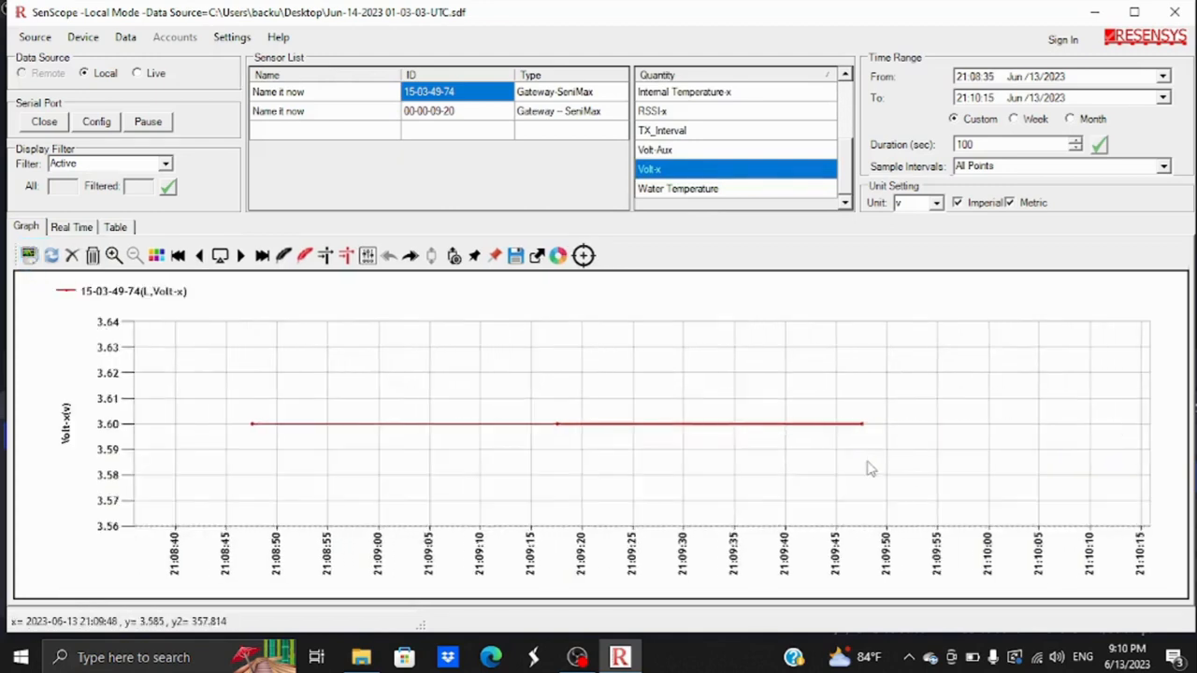
Set the time range duration to 1000 seconds and plot TX_Interval for sensor 00-00-09-20
left_click(989, 144)
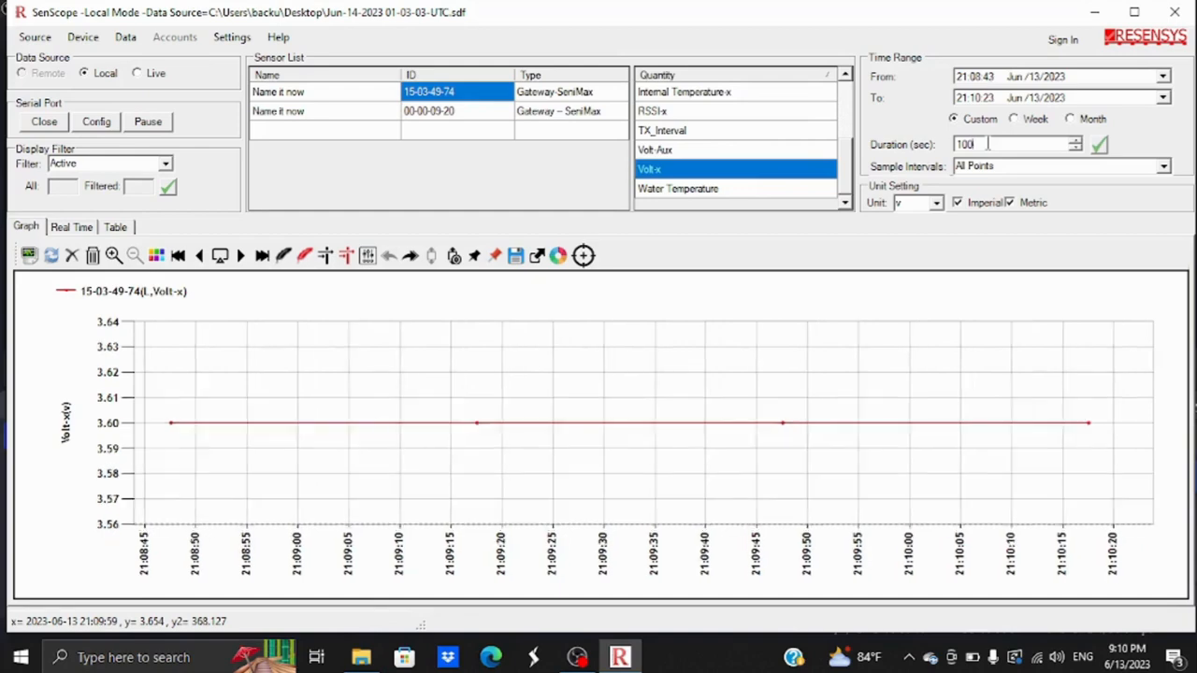
type("0")
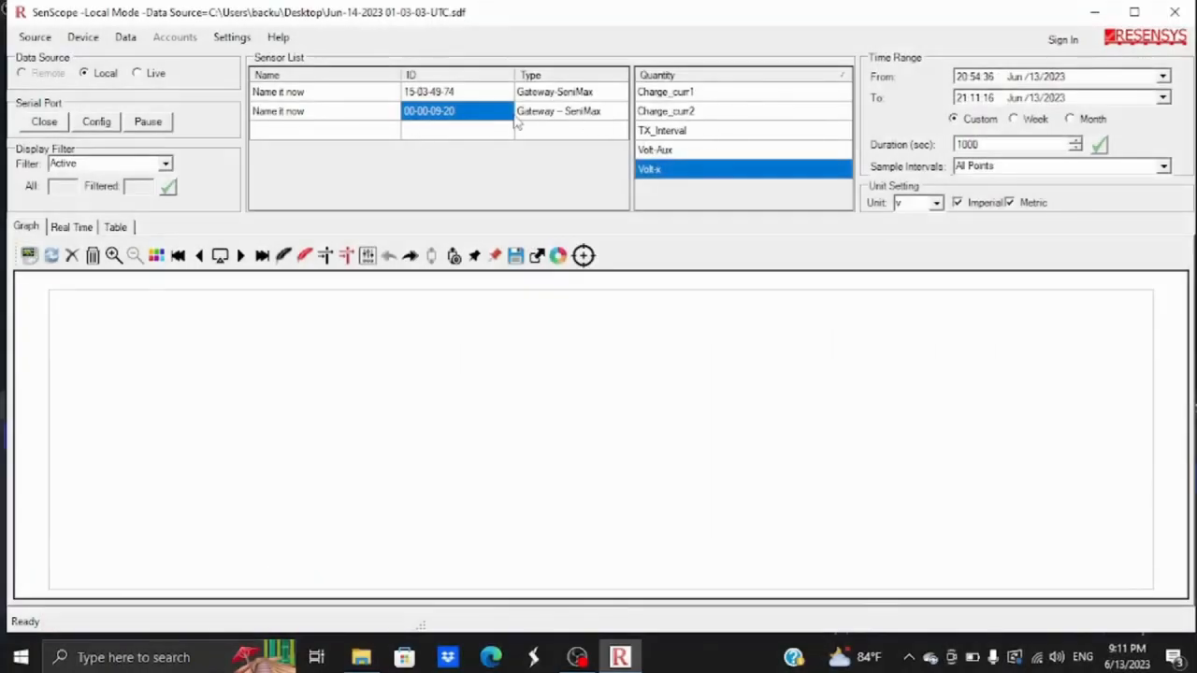
left_click(667, 132)
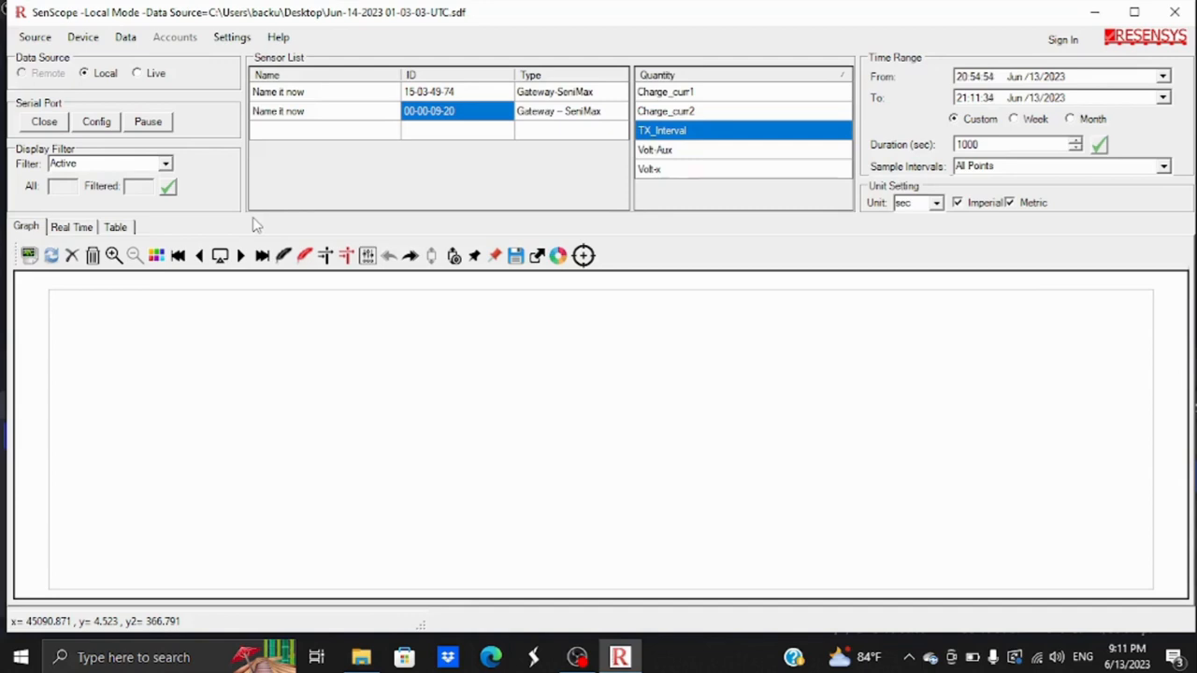
left_click(30, 257)
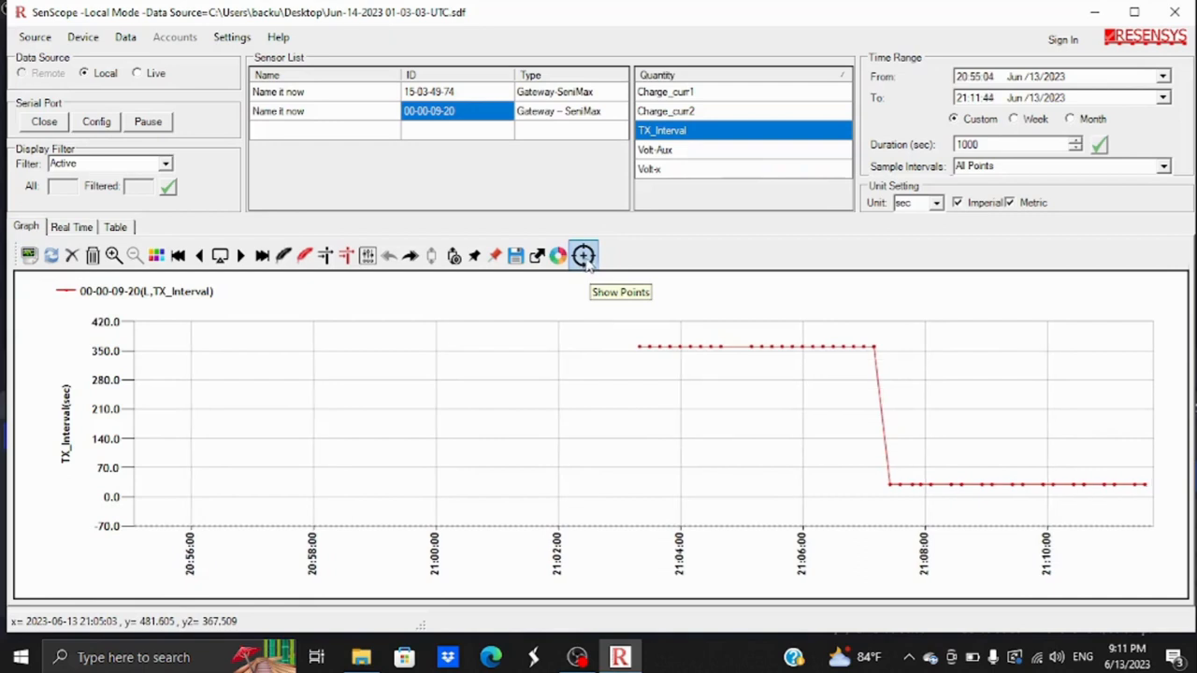
mouse_move(1110, 491)
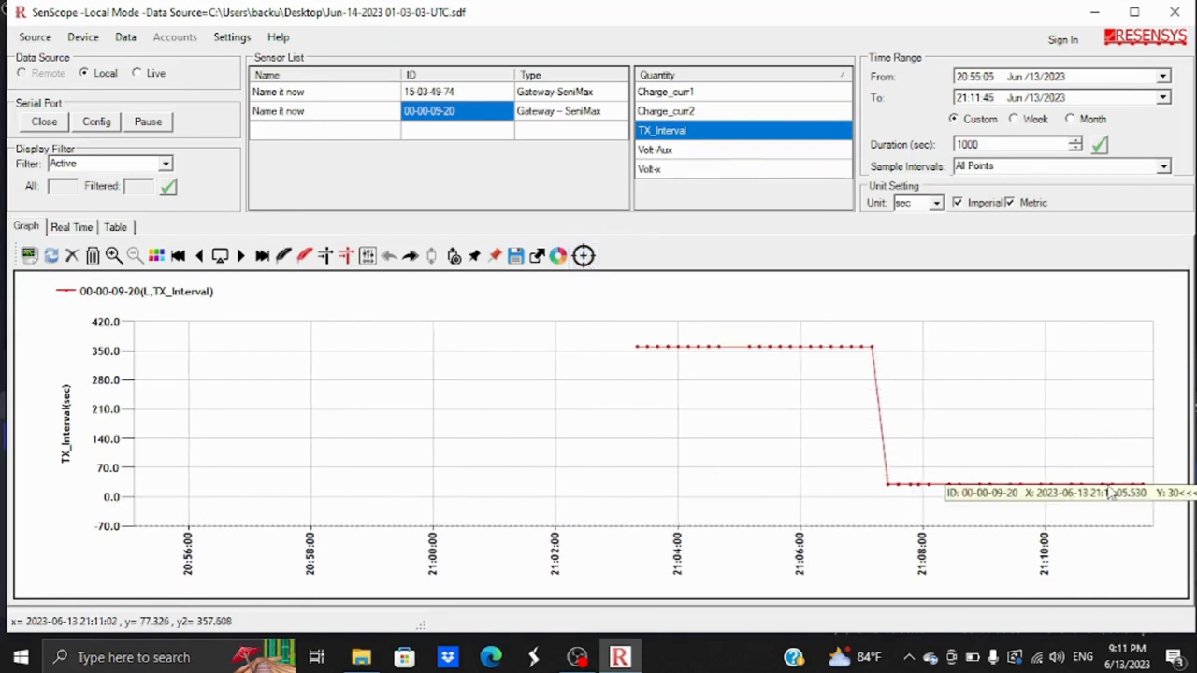
Open Air Update, stop the packet generator's transmission, and move the window aside to uncover the sensor list
left_click(76, 38)
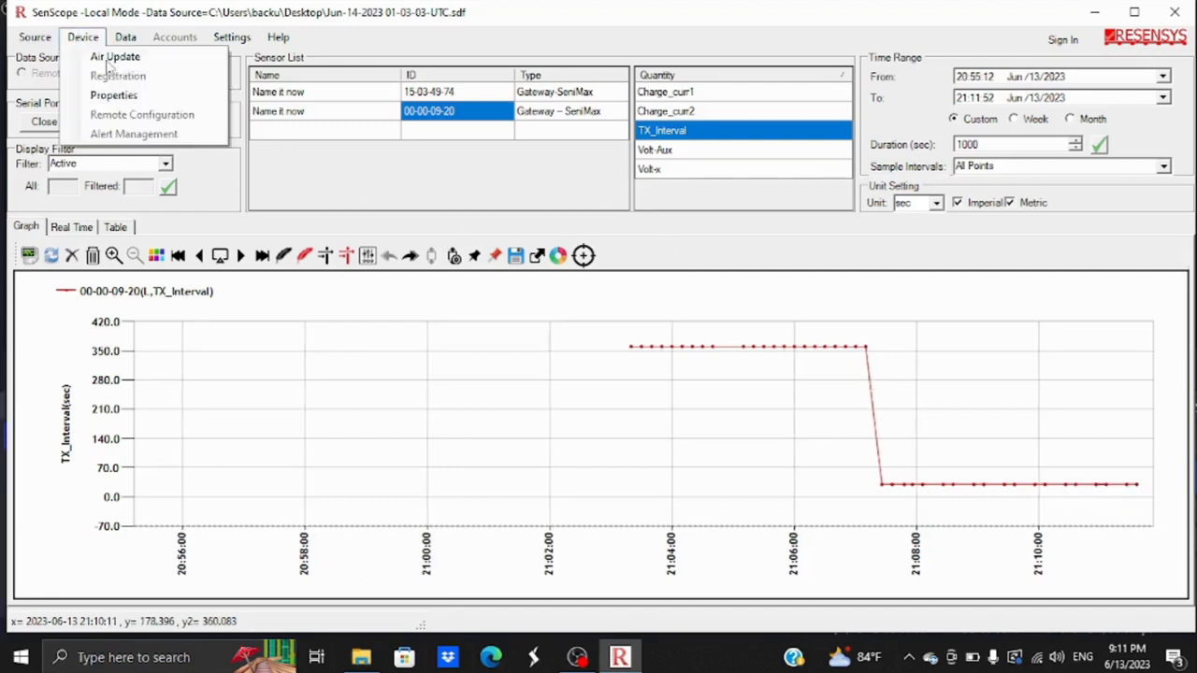
left_click(106, 60)
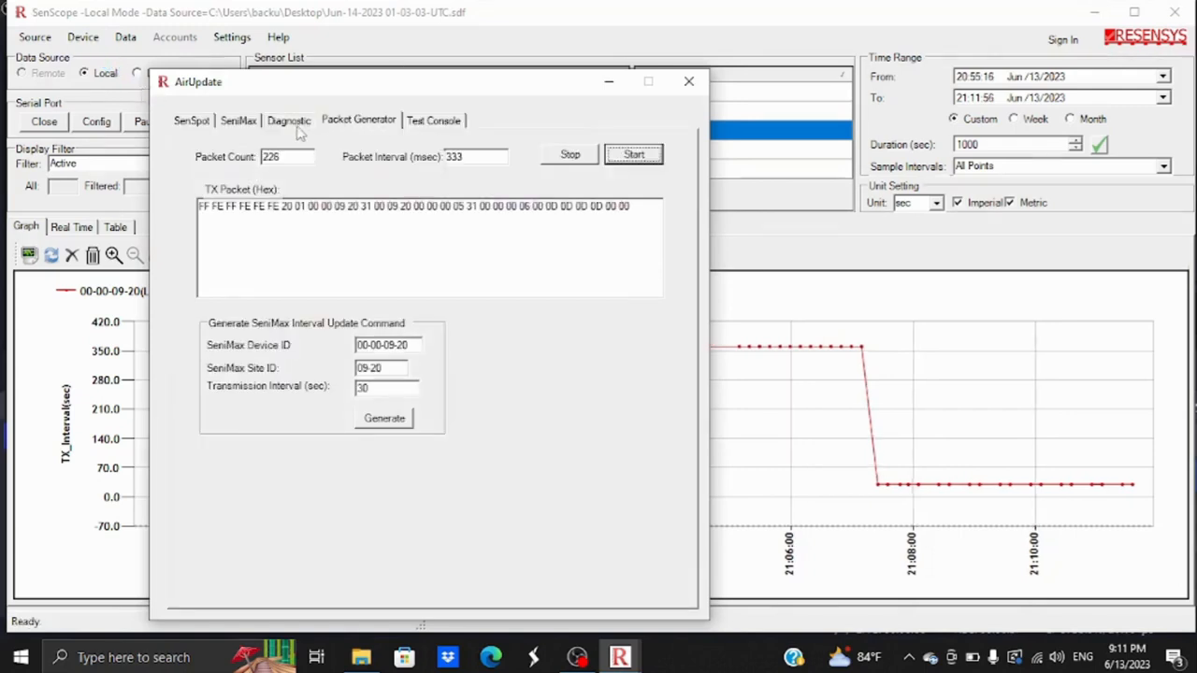
left_click(572, 158)
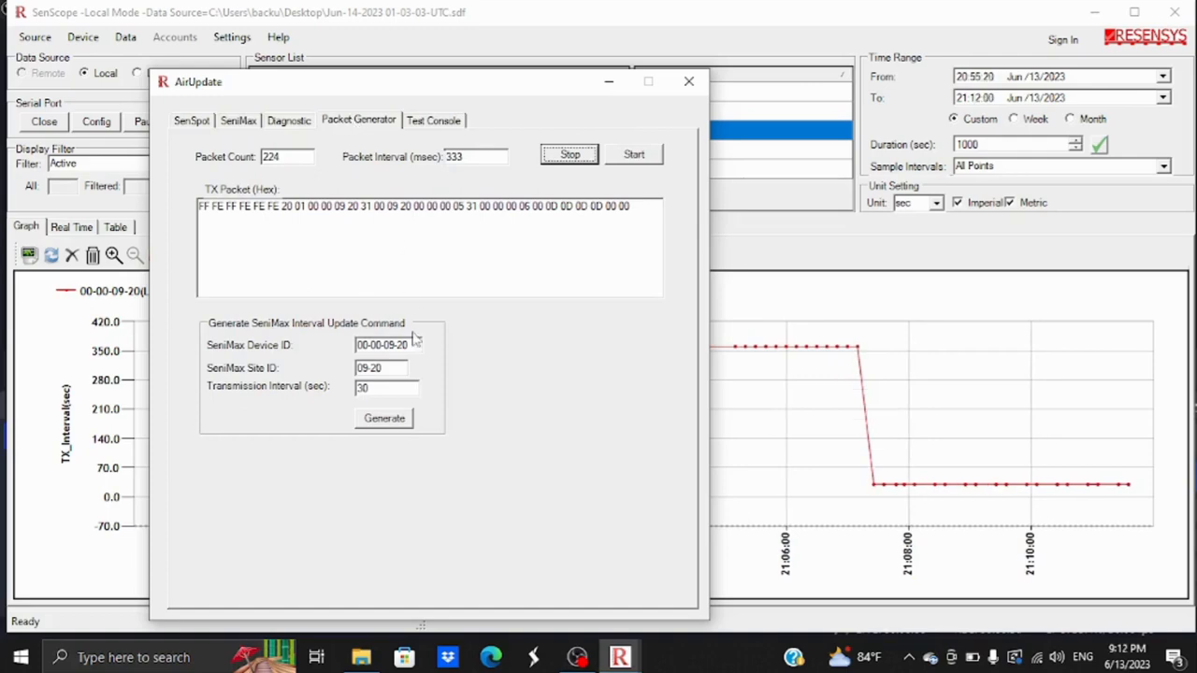
left_click_drag(395, 87, 840, 51)
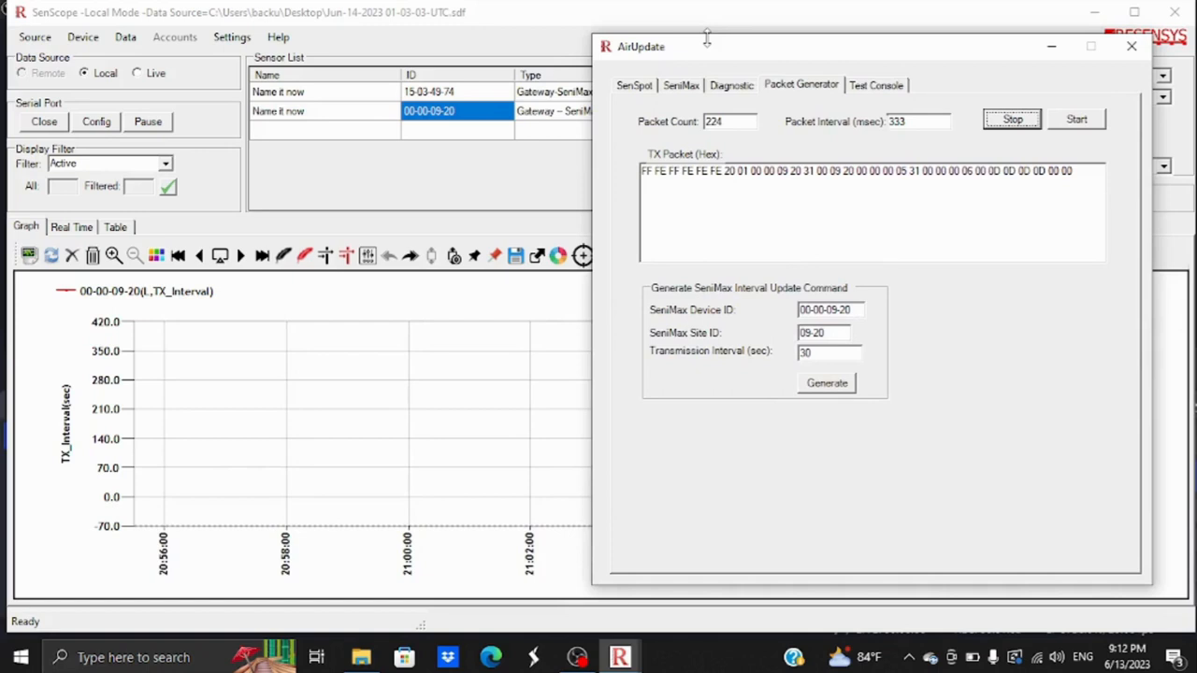
Generate the interval update command for SeniMax device 00-00-09-20, site 09-20, with a transmission interval of 60 seconds
left_click(856, 313)
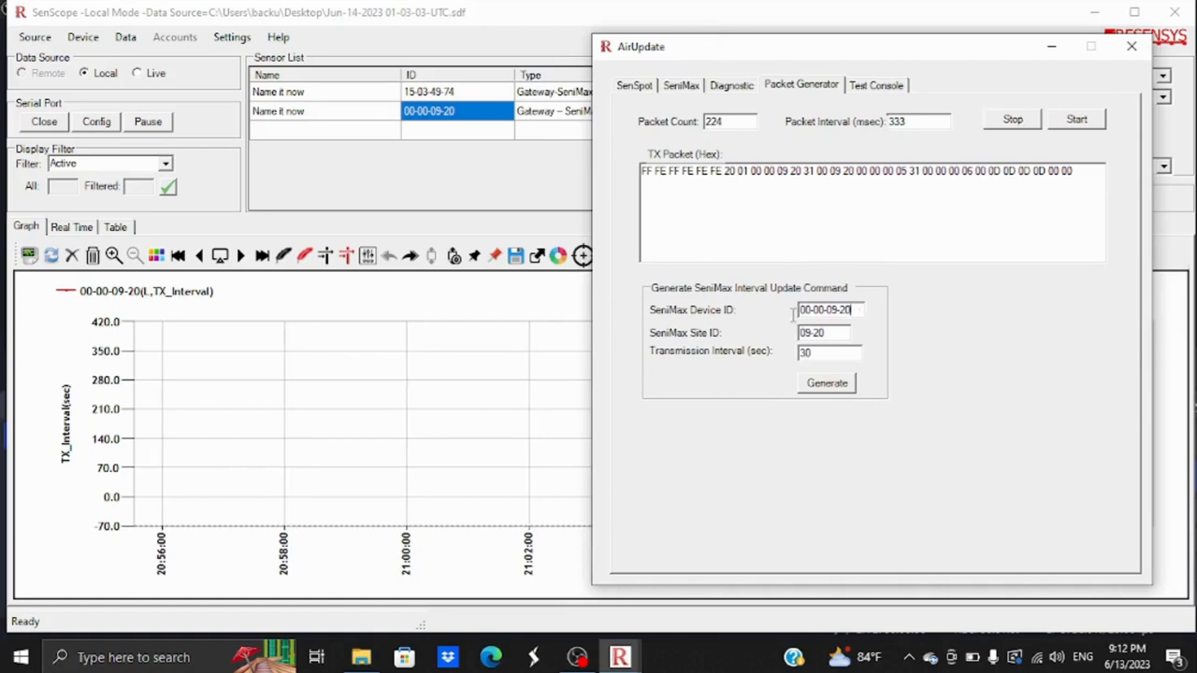
left_click_drag(793, 315, 785, 336)
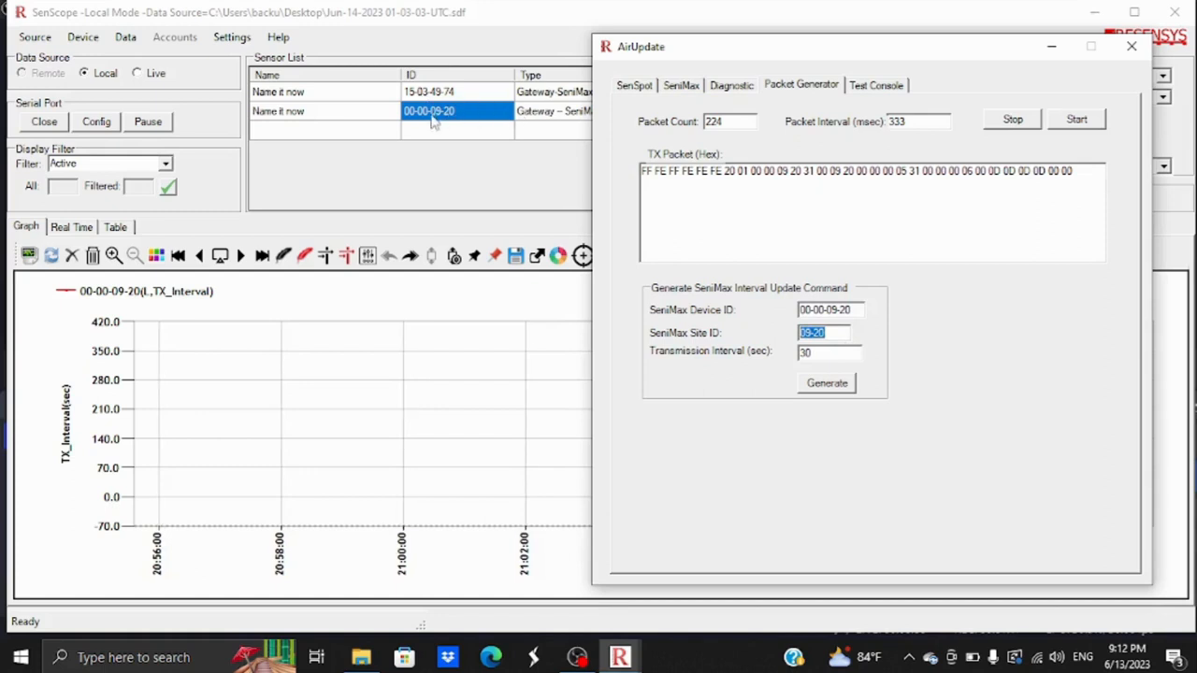
left_click(842, 357)
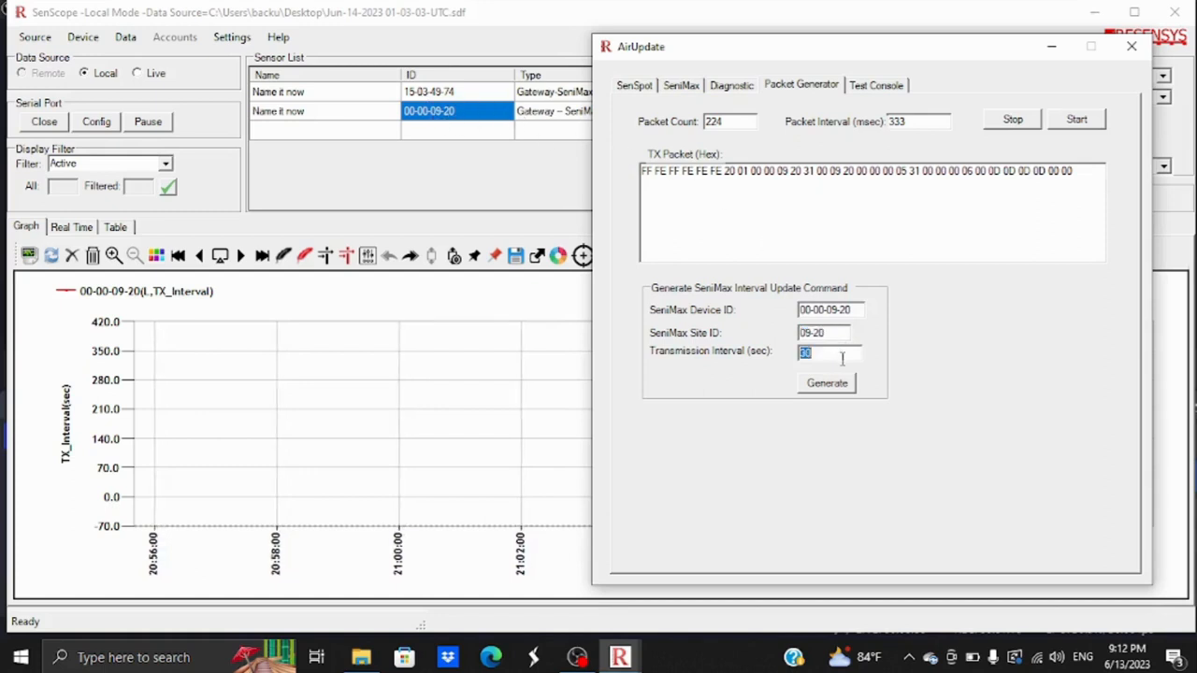
type("60")
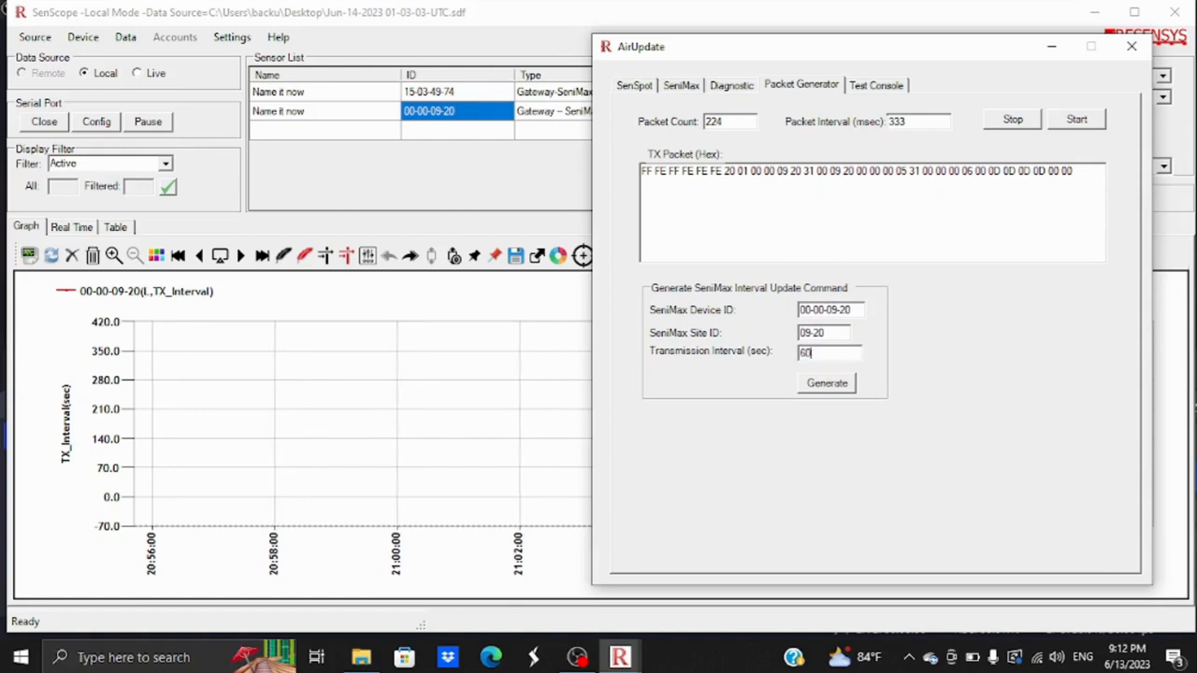
left_click(828, 391)
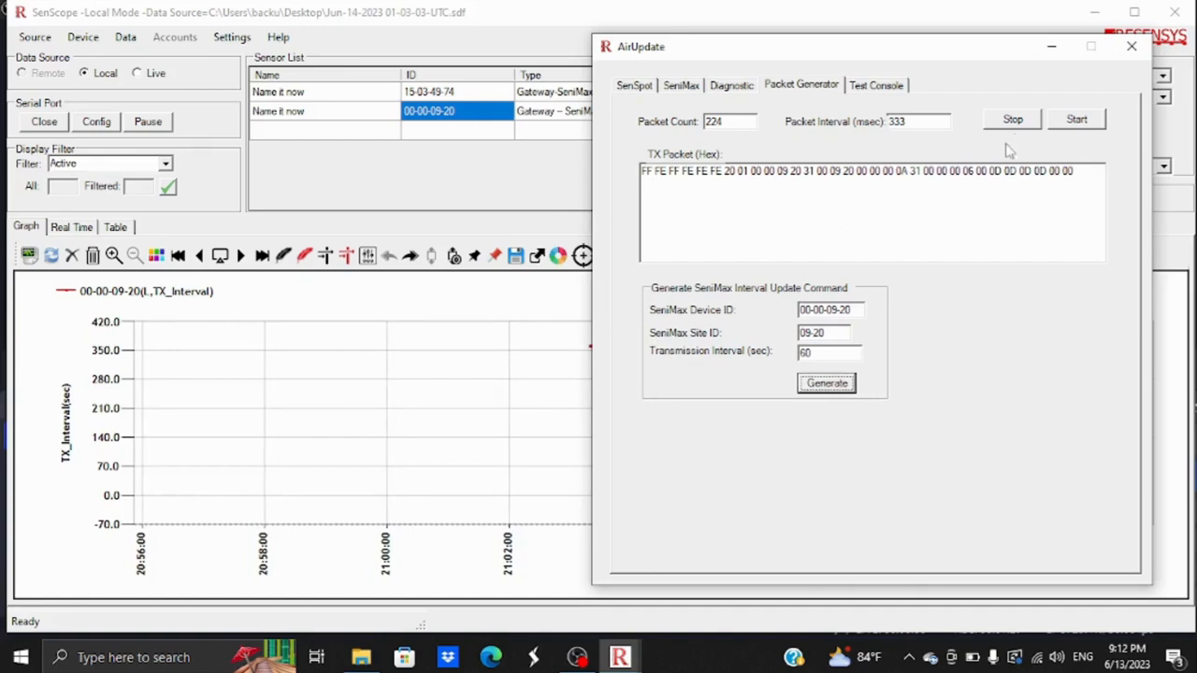
Set the packet count to 1000 and start transmitting the generated interval update packet
double_click(739, 122)
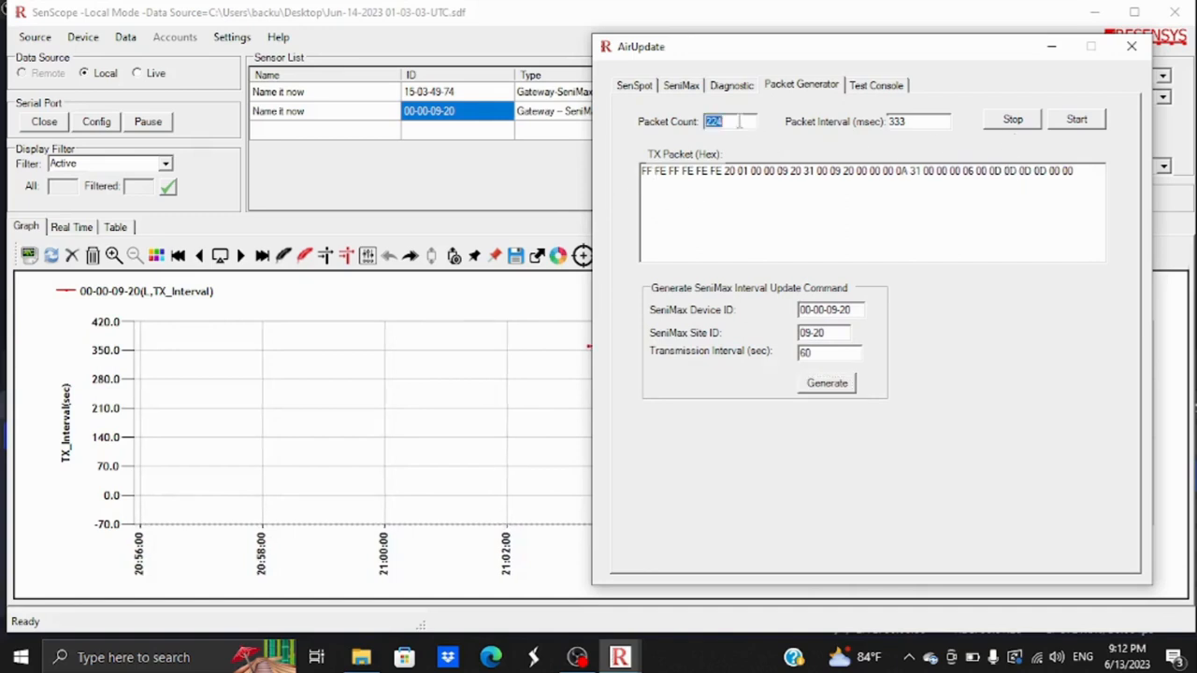
key("BackSpace")
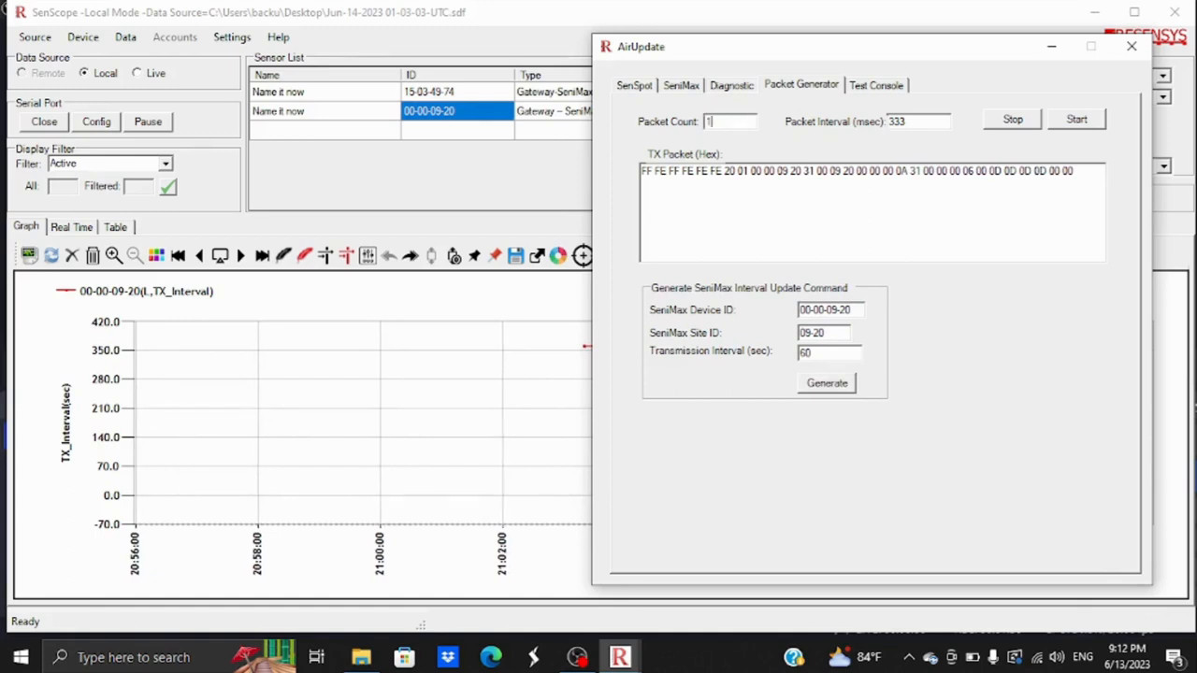
type("000")
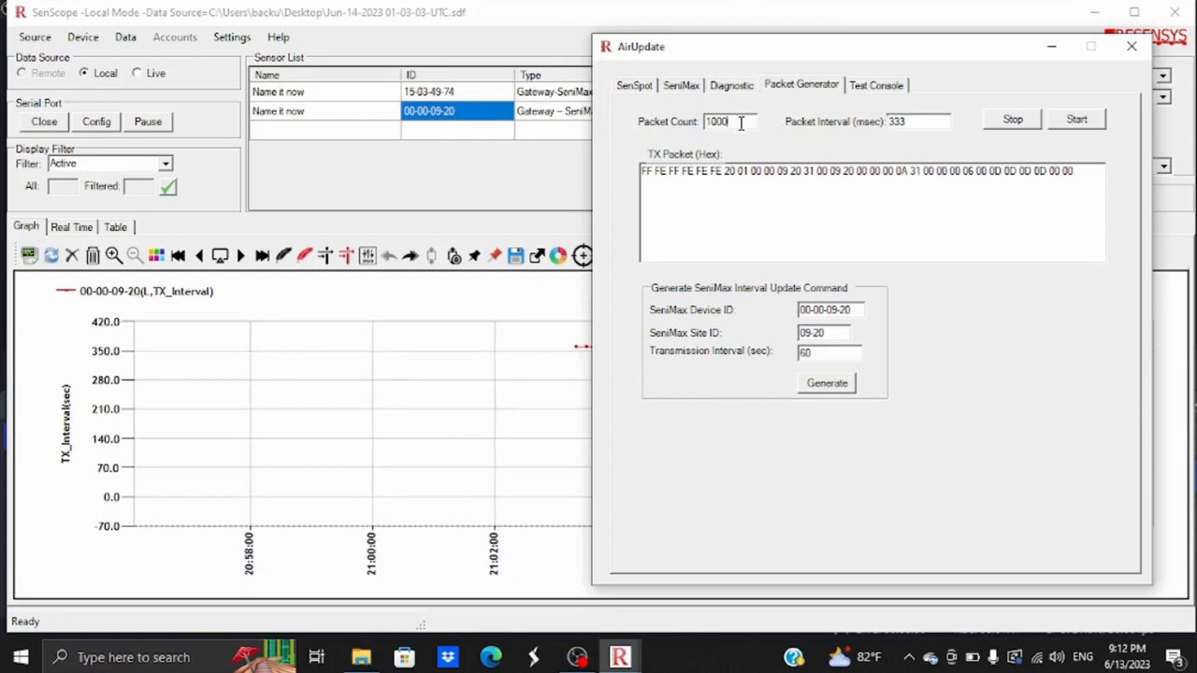
double_click(929, 122)
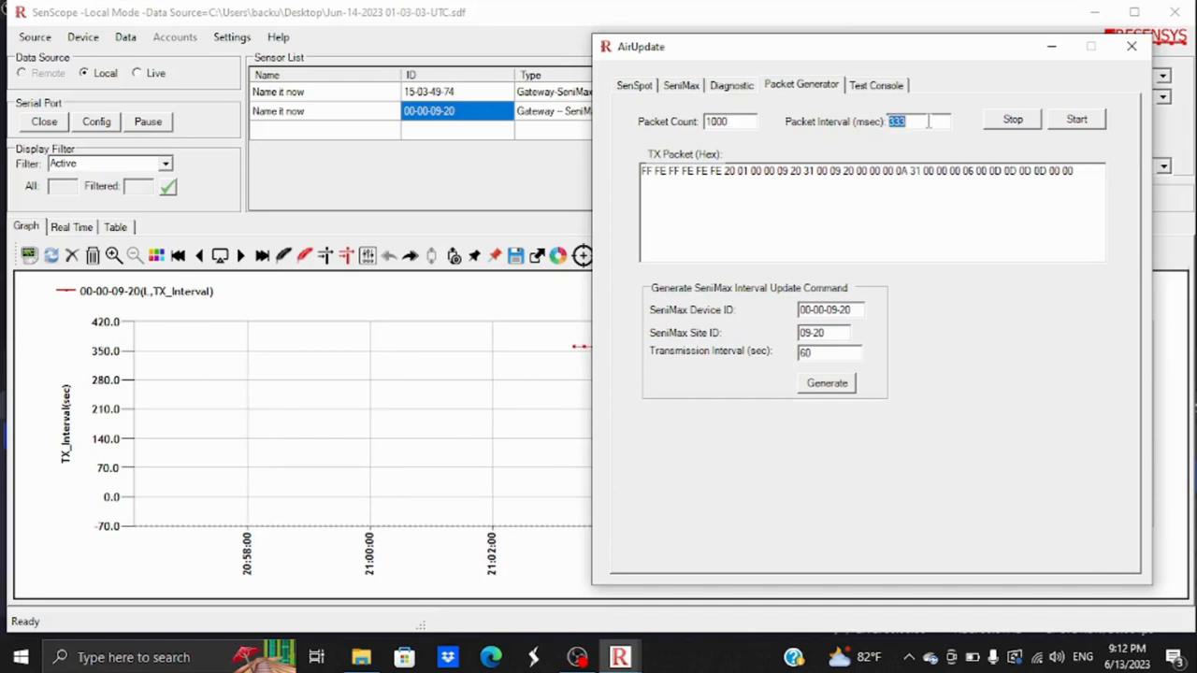
left_click(929, 122)
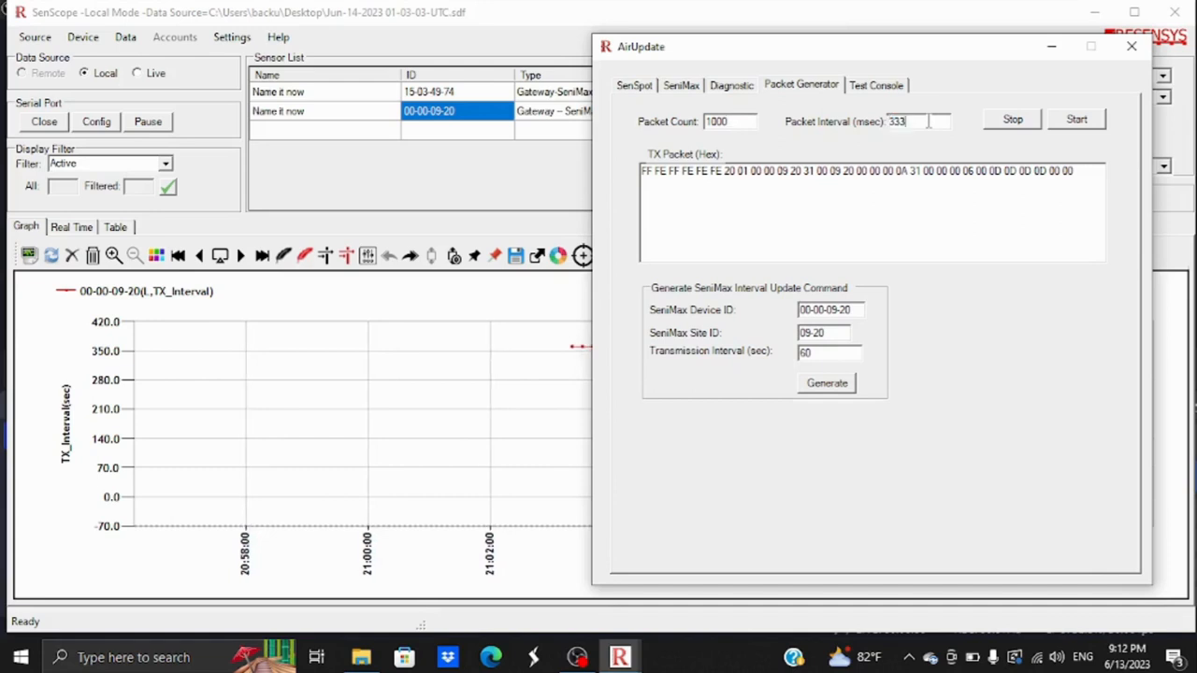
left_click(1073, 123)
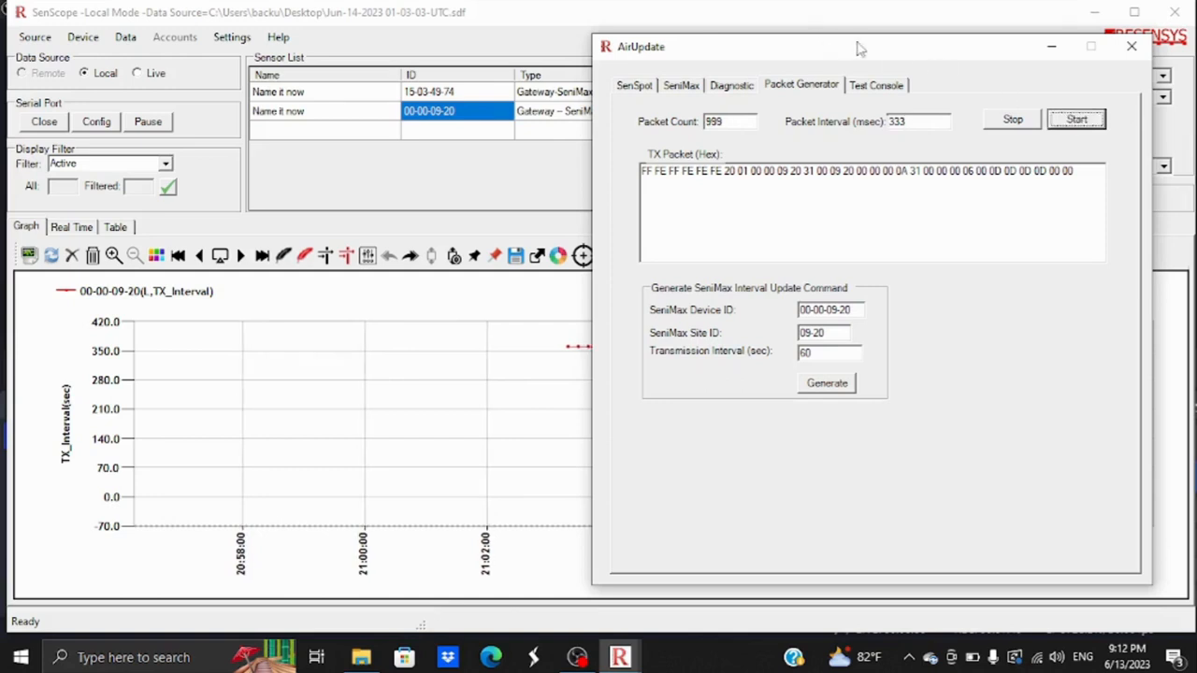
Move the Air Update window off the recent part of the graph and examine the TX_Interval plot of sensor 00-00-09-20
left_click_drag(861, 52, 375, 66)
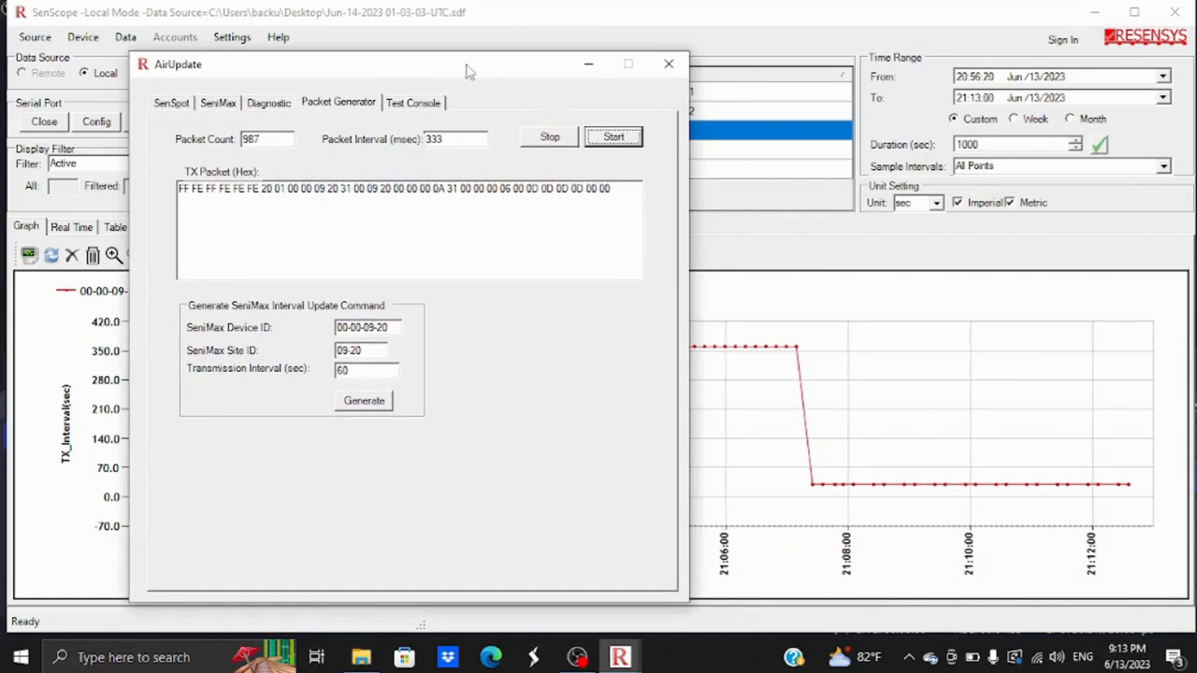
left_click_drag(470, 71, 402, 60)
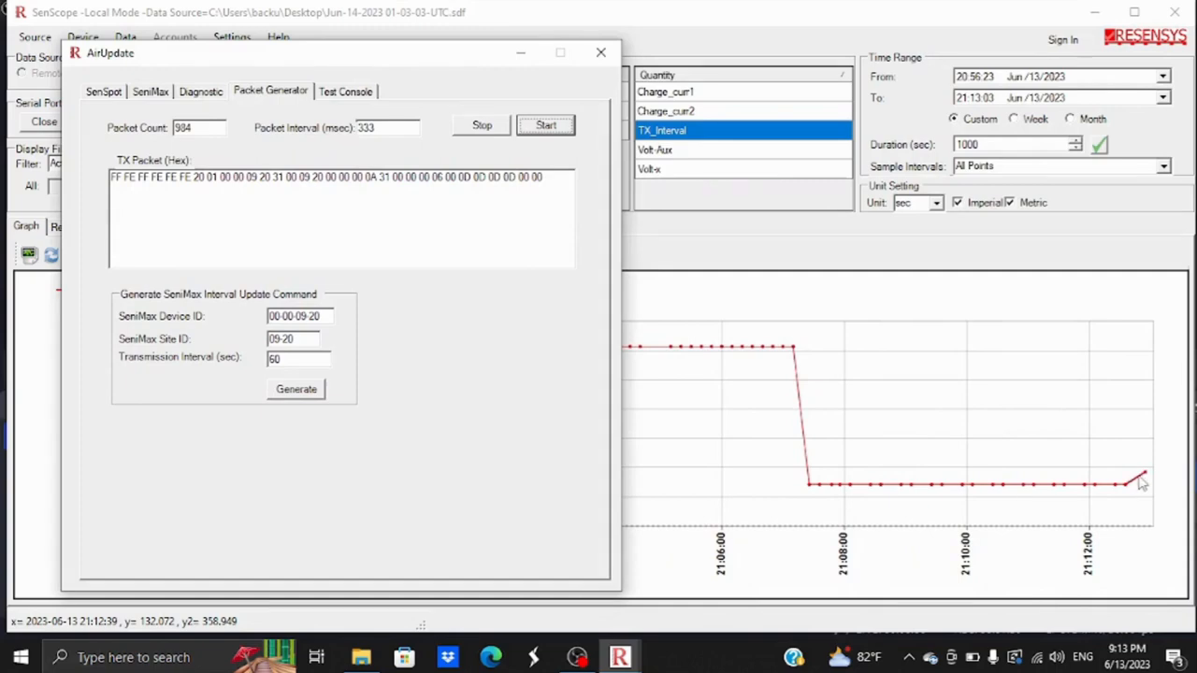
left_click(1113, 467)
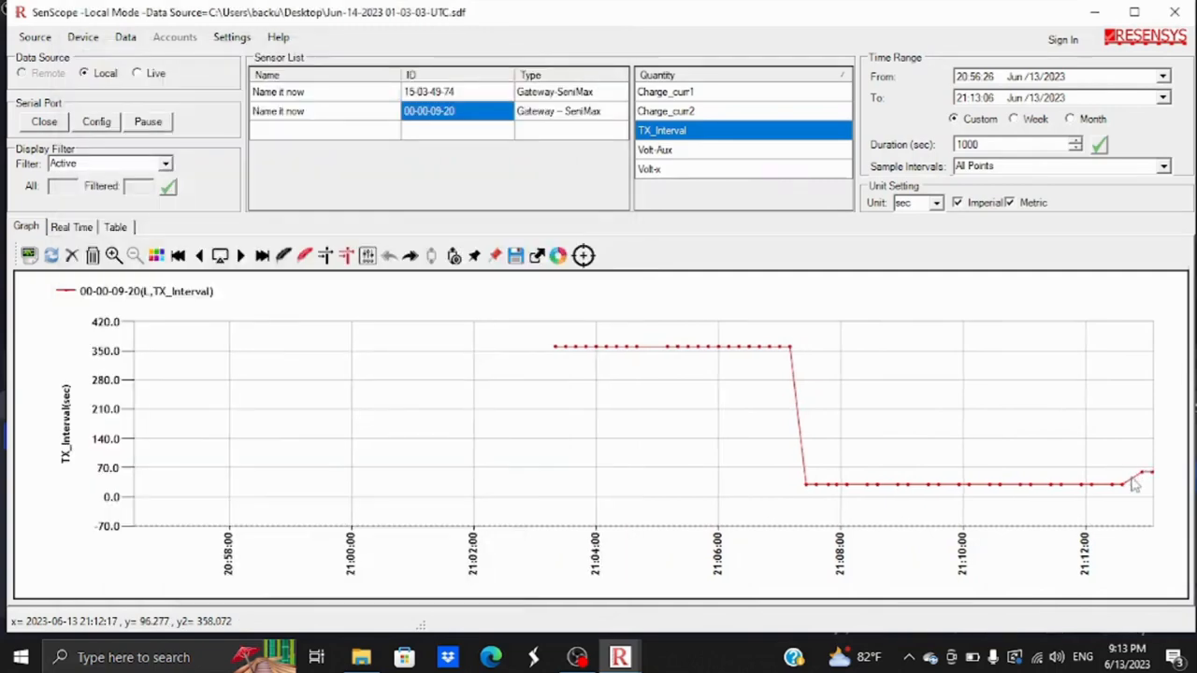
mouse_move(1120, 496)
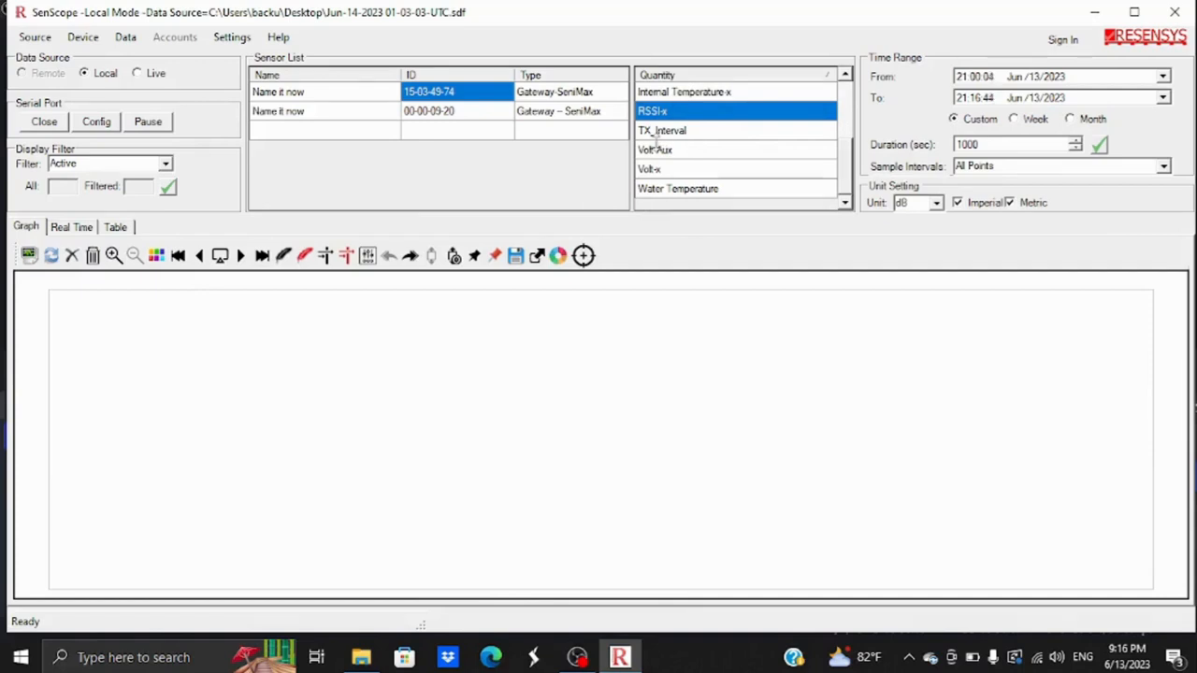
Plot the RSSI-x quantity of sensor 15-03-49-74 on the graph and examine its latest data points
scroll(656, 140, "up", 5)
scroll(656, 139, "down", 5)
scroll(775, 143, "up", 5)
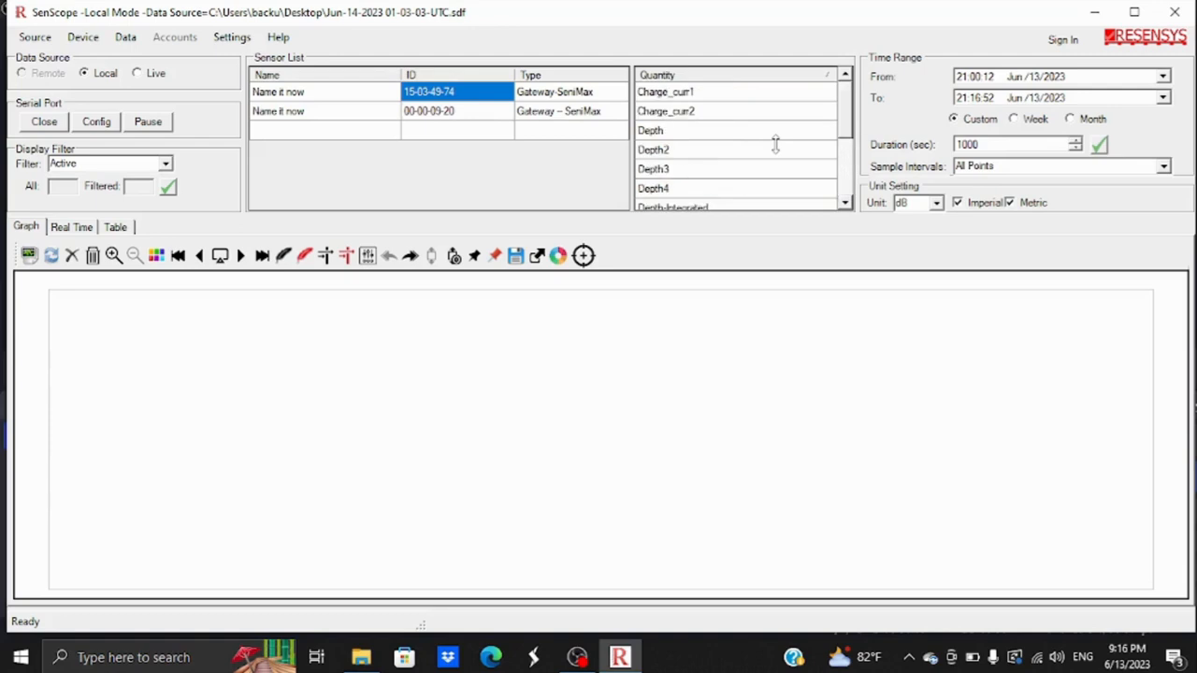
scroll(775, 143, "down", 5)
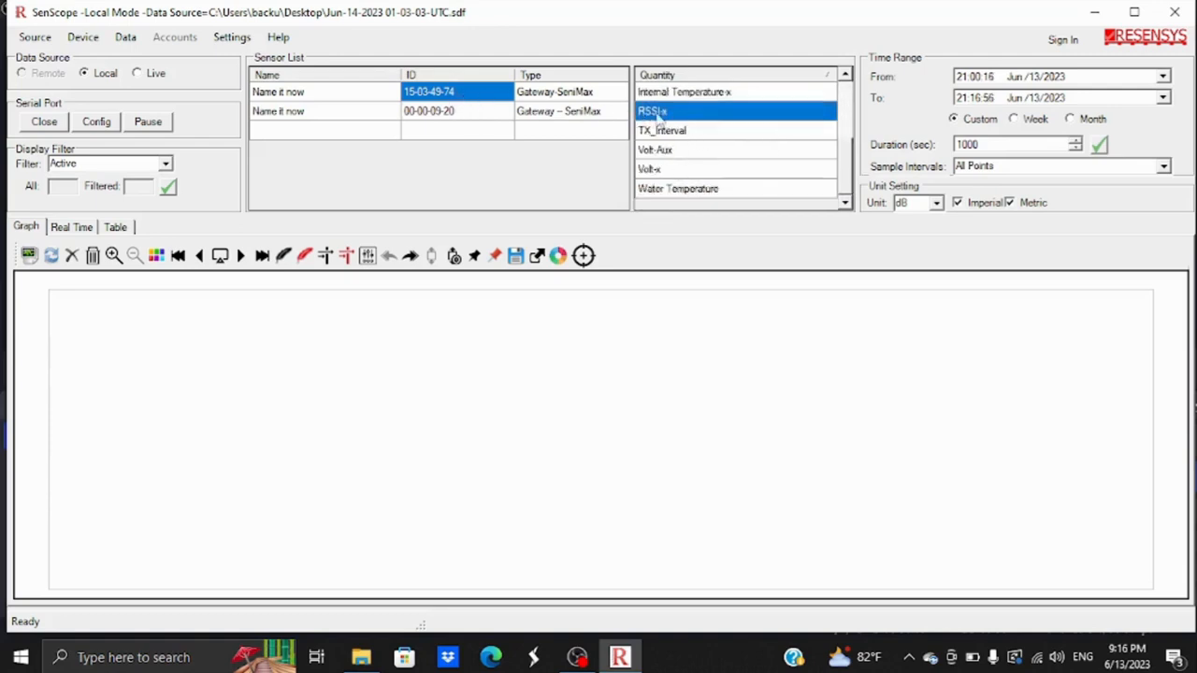
left_click(33, 253)
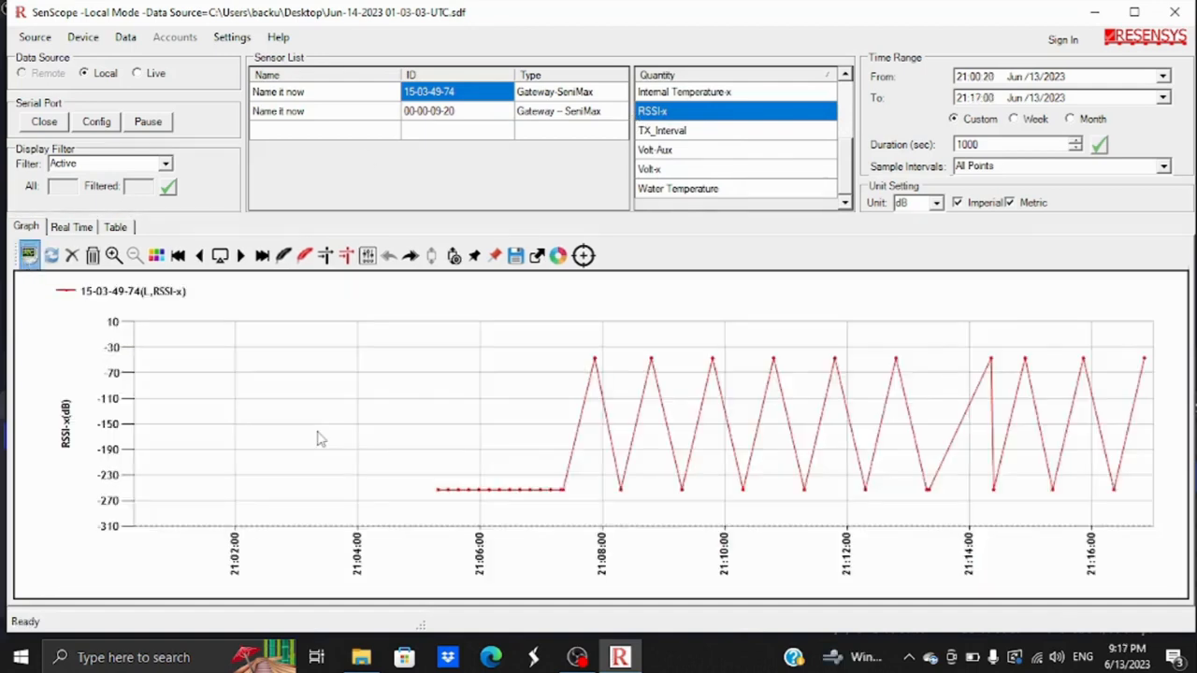
mouse_move(648, 368)
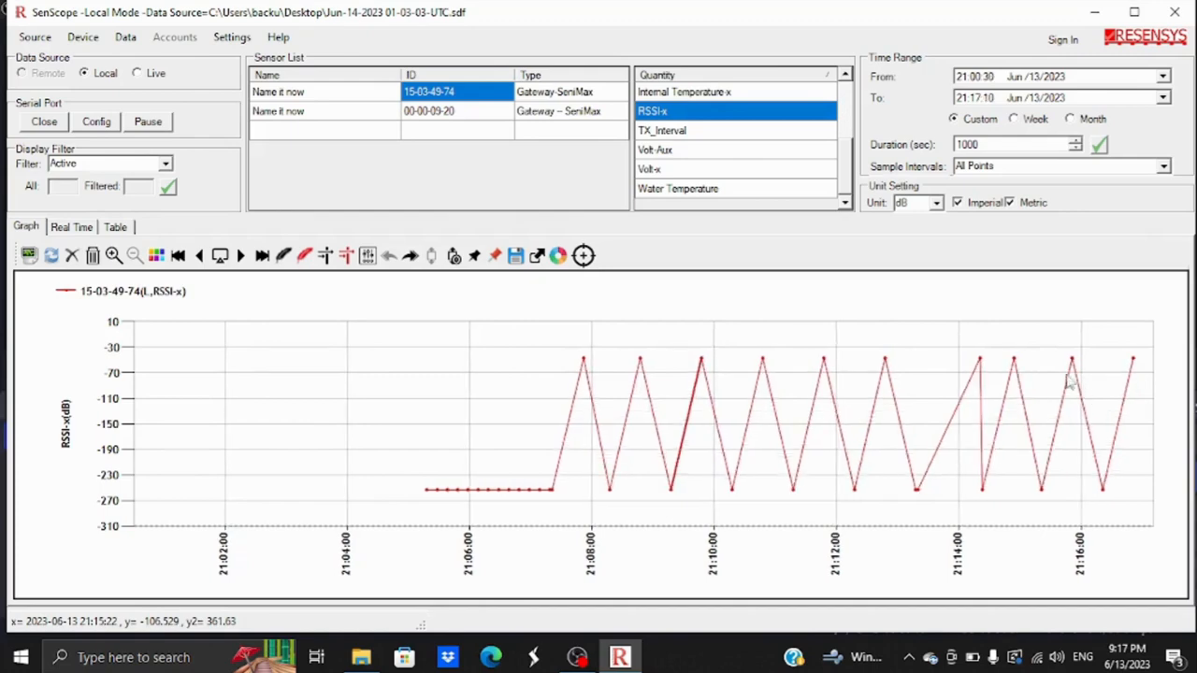
mouse_move(1129, 383)
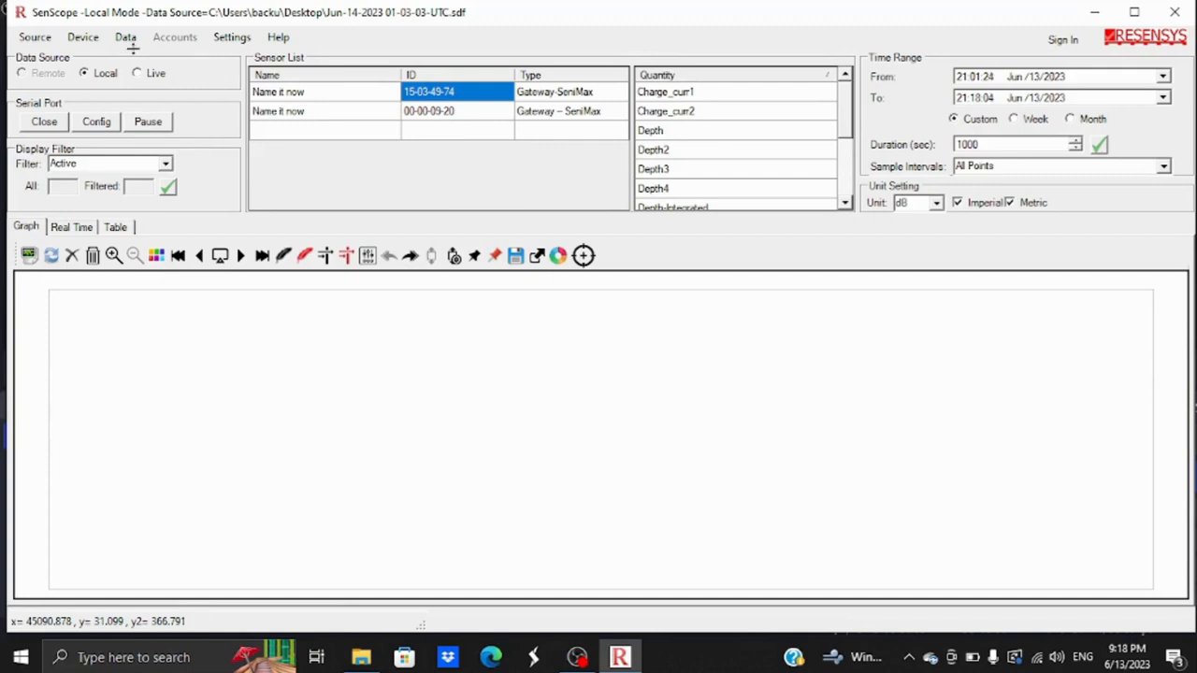
Open Air Update, move its window aside to uncover the sensor list, and select sensor 15-03-49-74 as the device
left_click(85, 37)
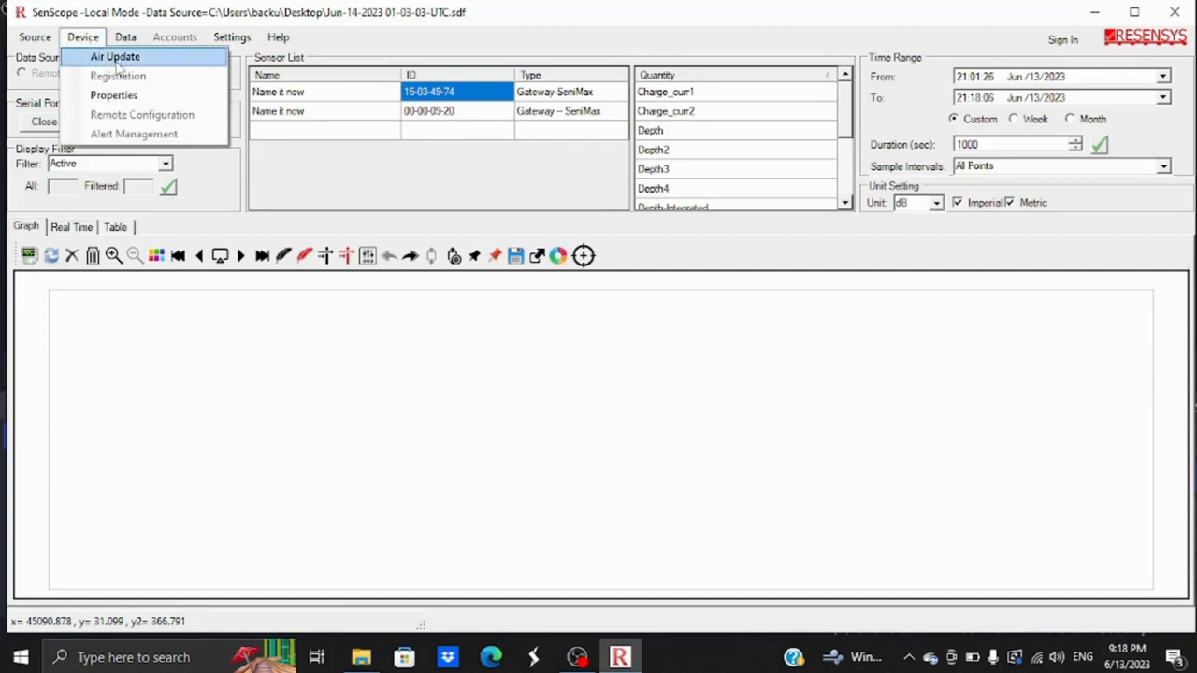
left_click(112, 56)
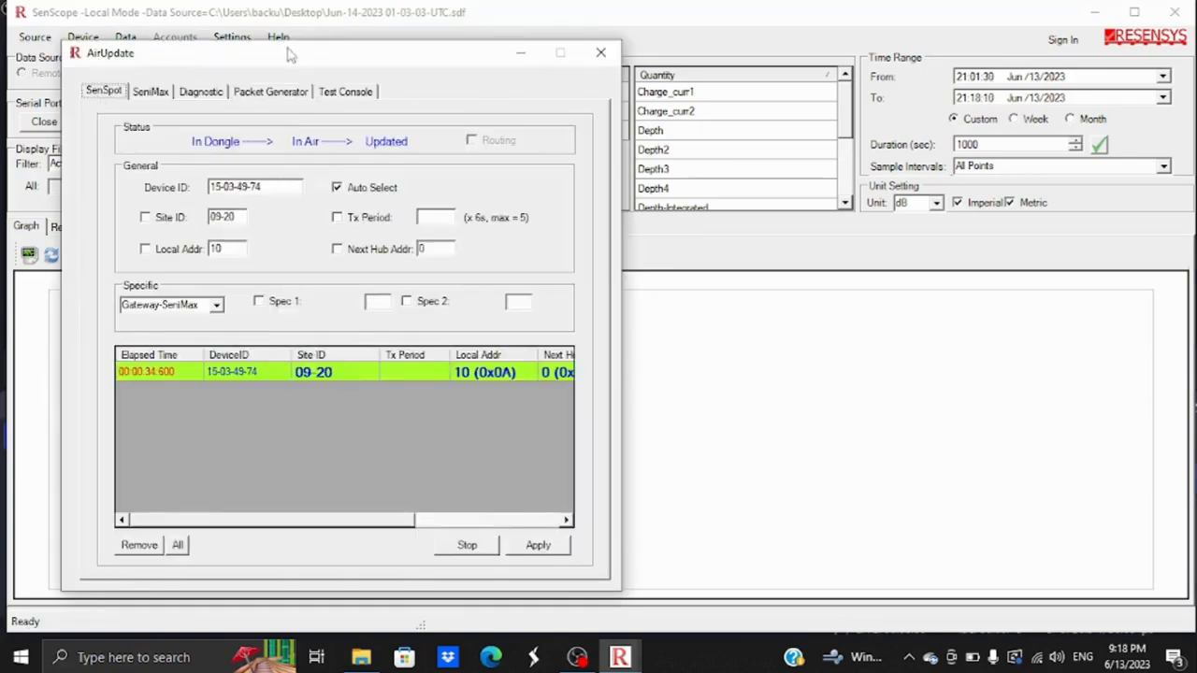
left_click_drag(292, 54, 799, 53)
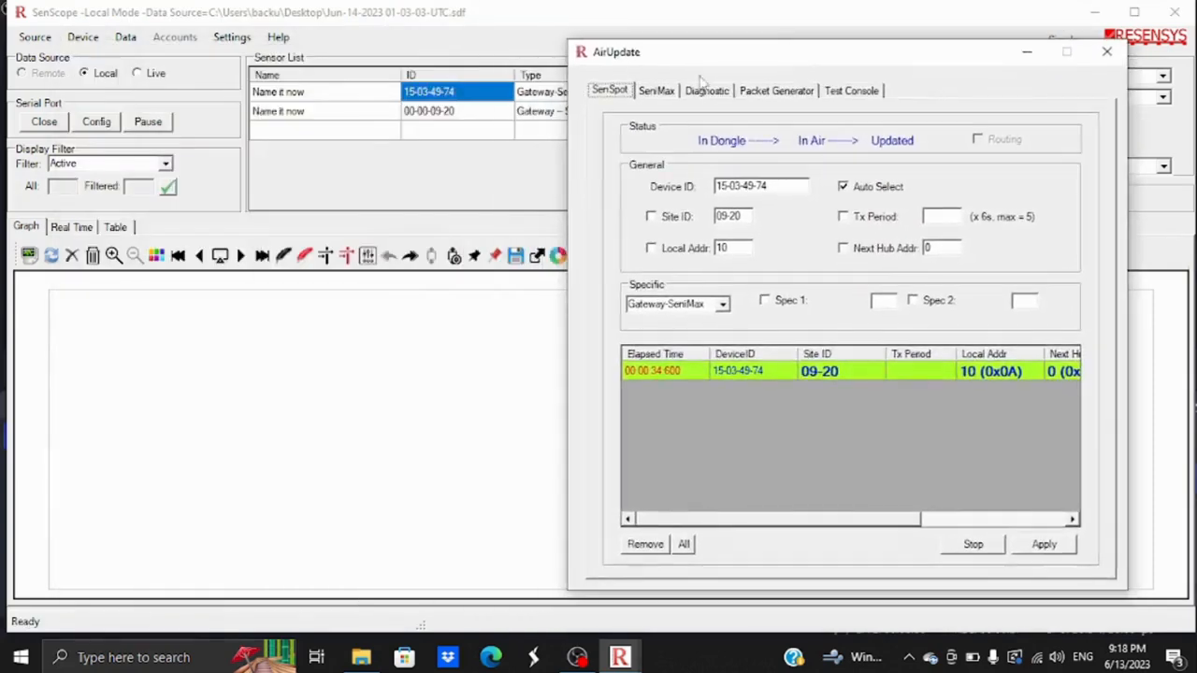
left_click(458, 114)
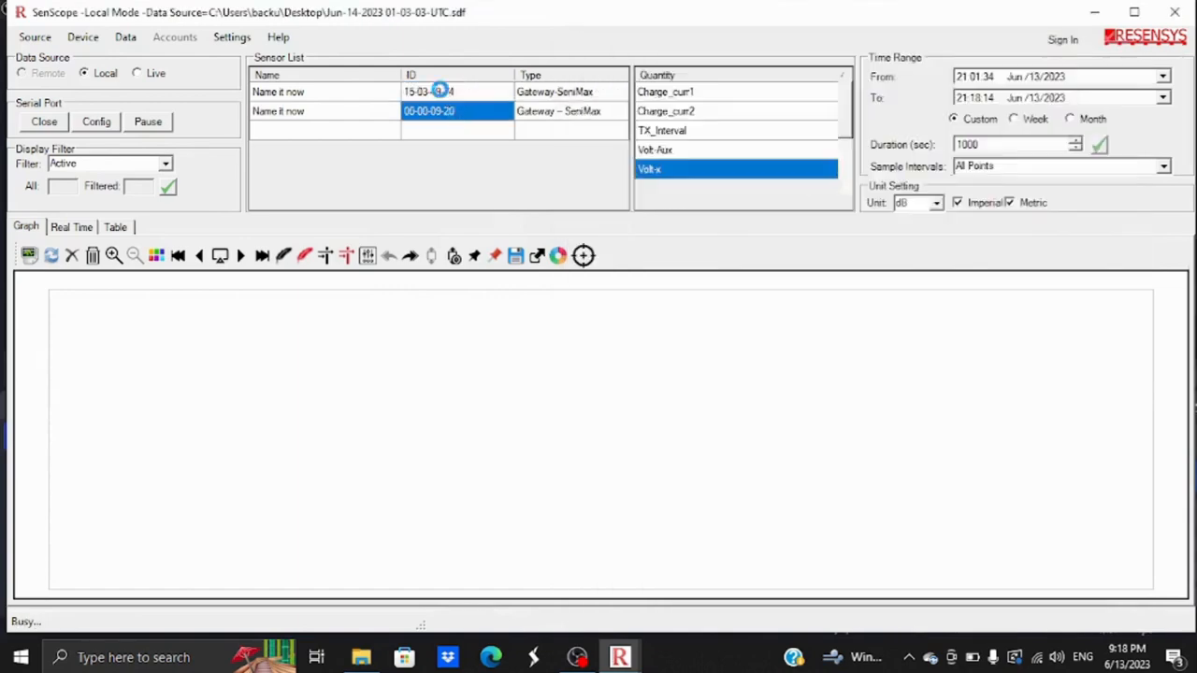
left_click(438, 91)
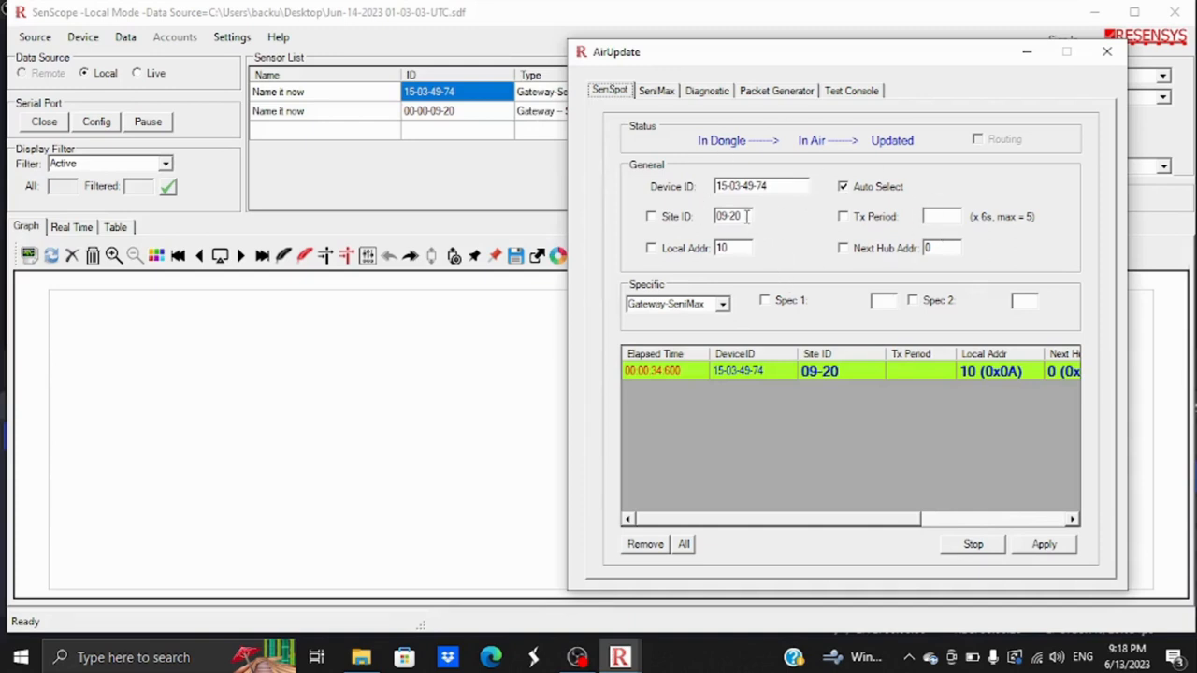
Enable the site ID update for device 15-03-49-74, set the site ID to 09-21, and apply it
left_click_drag(748, 216, 699, 219)
left_click(736, 250)
double_click(736, 249)
left_click_drag(747, 216, 690, 223)
left_click(746, 216)
left_click(652, 216)
left_click(1045, 547)
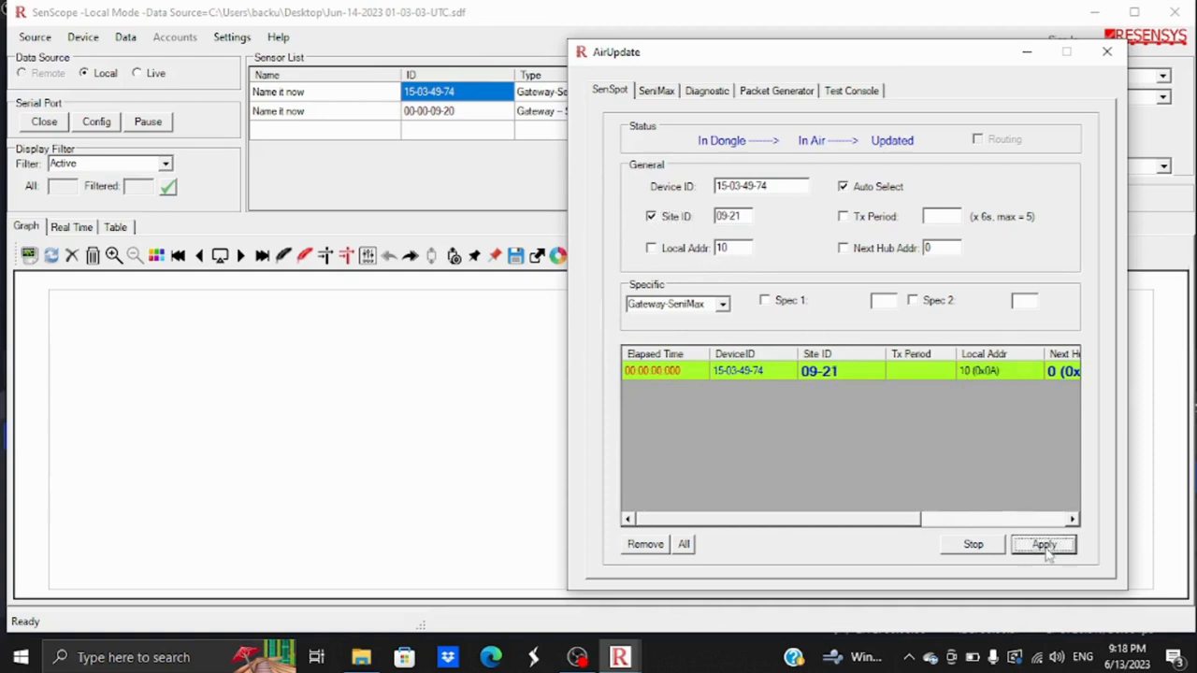